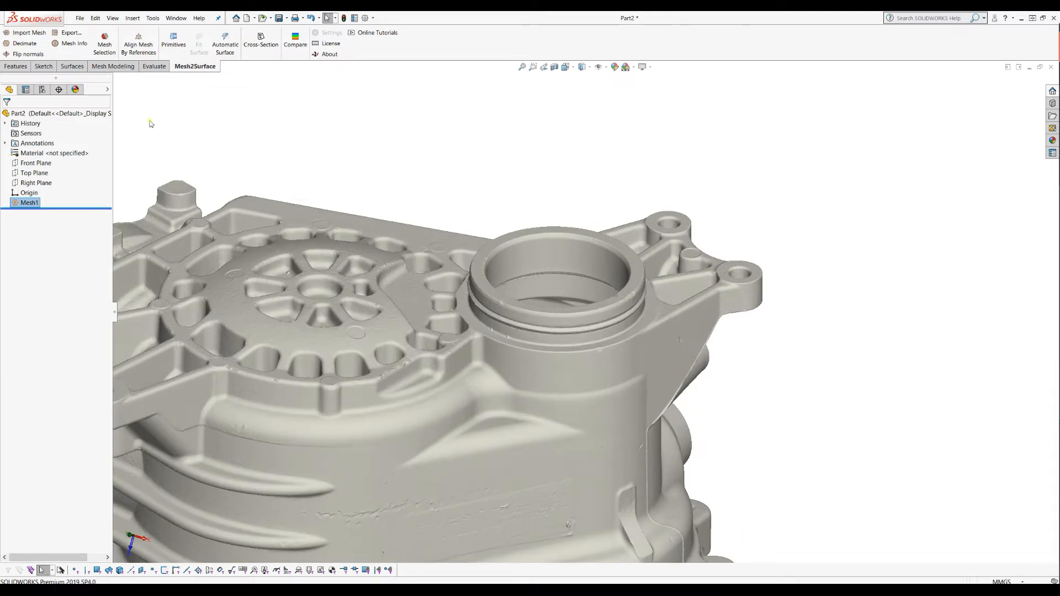
Select the flat annular top face of the housing's circular collar, analyse a plane fit's deviation, and create a reference-only plane.
left_click(495, 253)
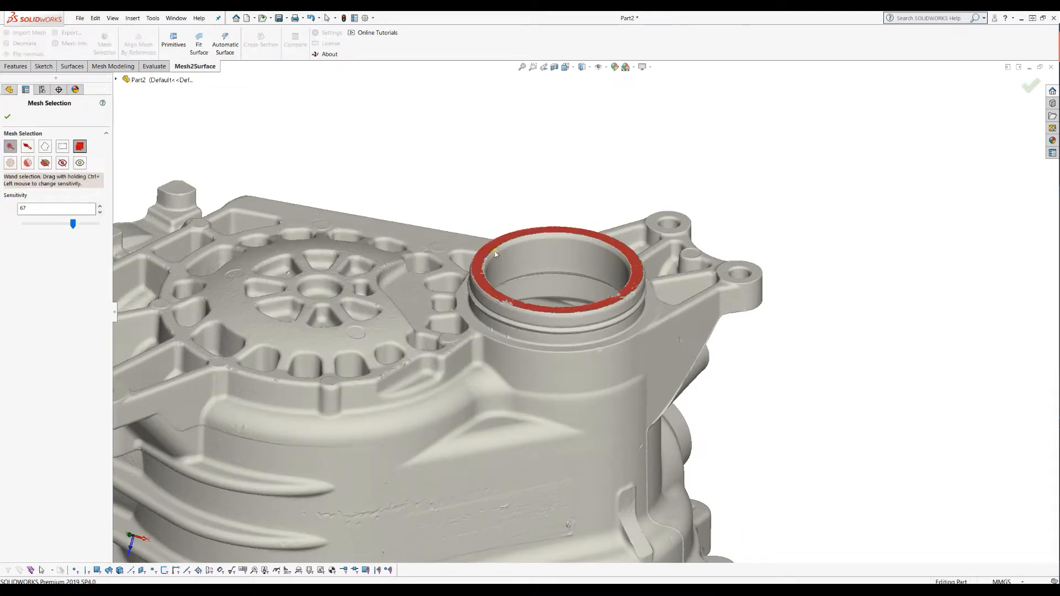
left_click(8, 117)
left_click(173, 40)
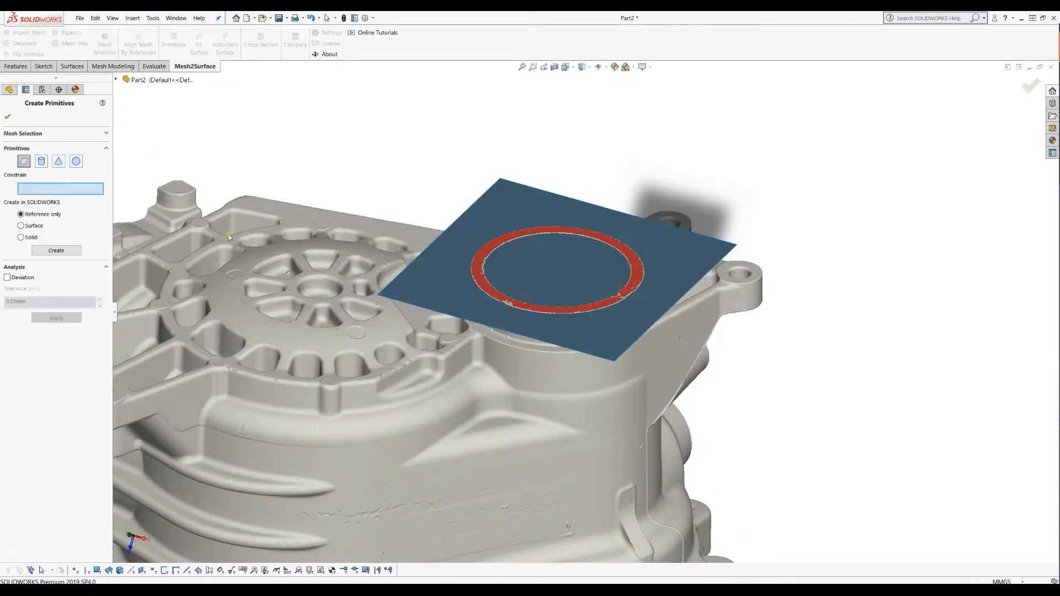
left_click(21, 278)
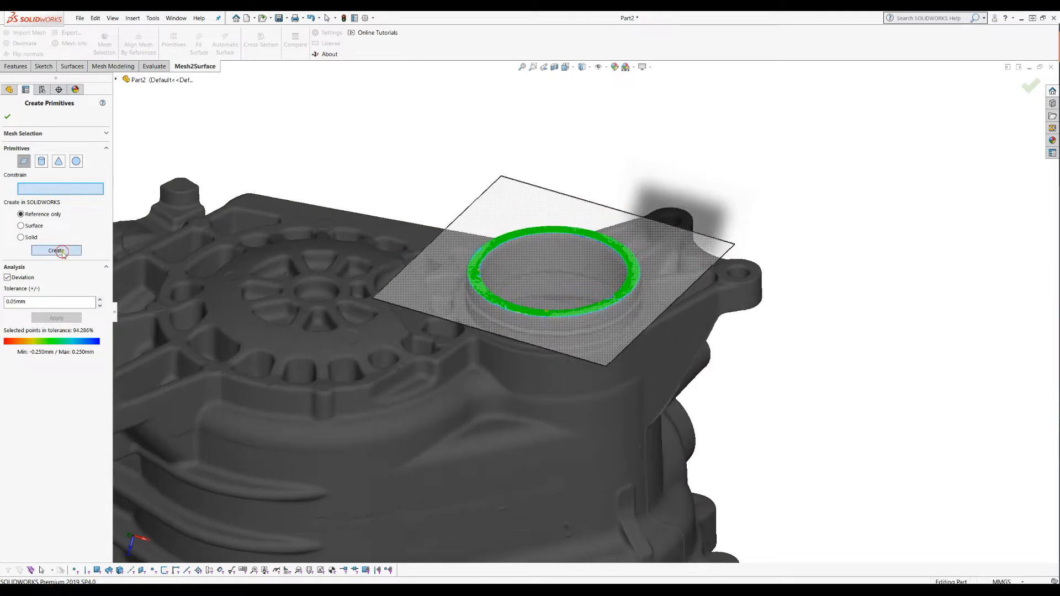
left_click(56, 251)
Replace the mesh selection with the collar's inner bore and create the fitted cylinder's axis as reference-only geometry.
left_click(32, 135)
left_click(12, 163)
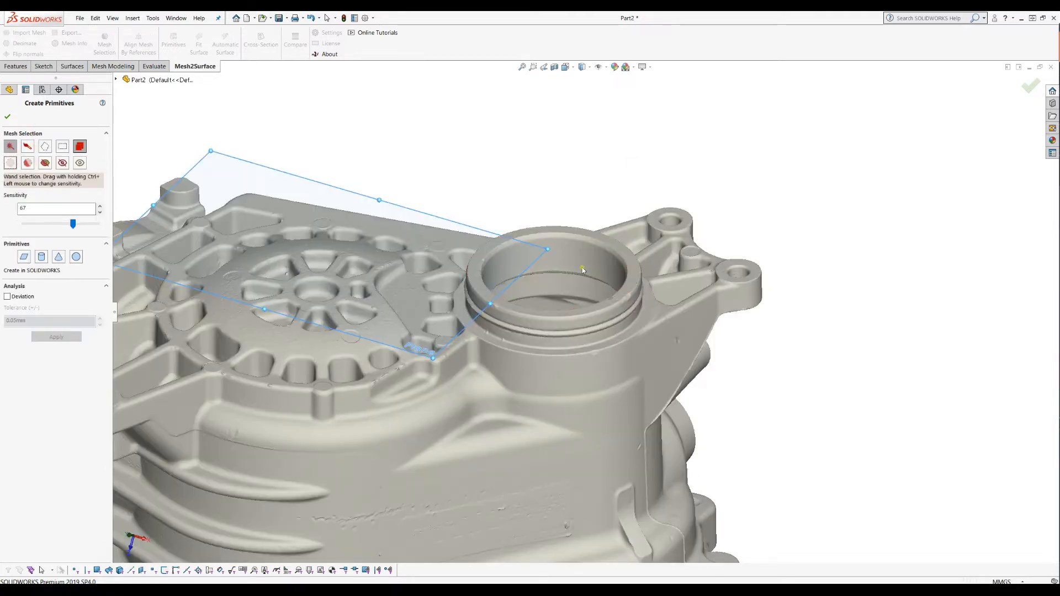
left_click(592, 261)
left_click(41, 256)
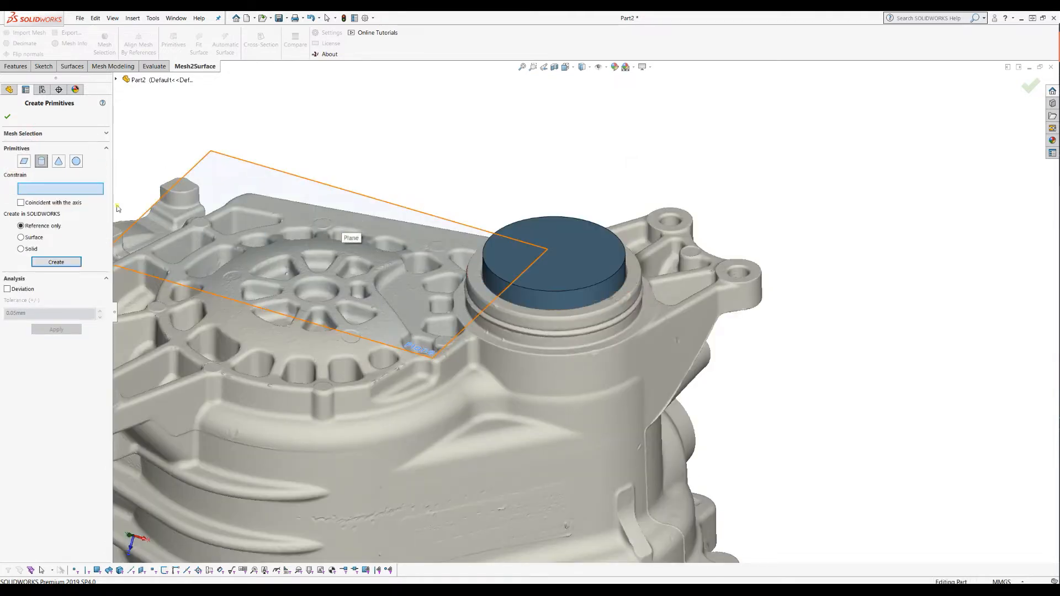
left_click(43, 260)
middle_click_drag(560, 250, 557, 240)
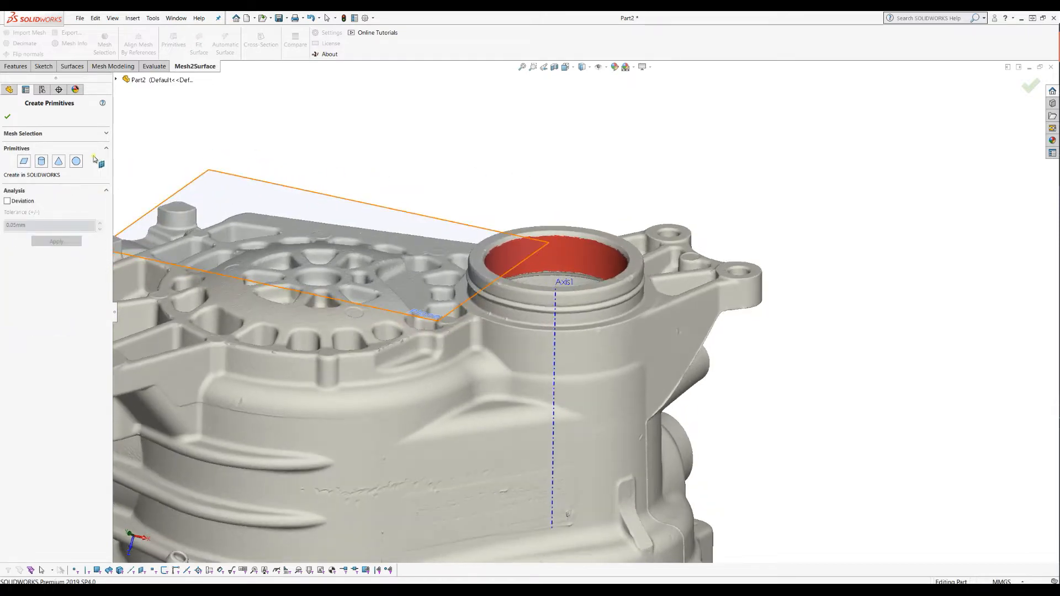
left_click(7, 116)
Select the flat face of the large bolted side flange on the mesh and create a reference plane fitted to it.
scroll(634, 222, "up", 4)
middle_click_drag(623, 423, 536, 451)
scroll(528, 270, "down", 4)
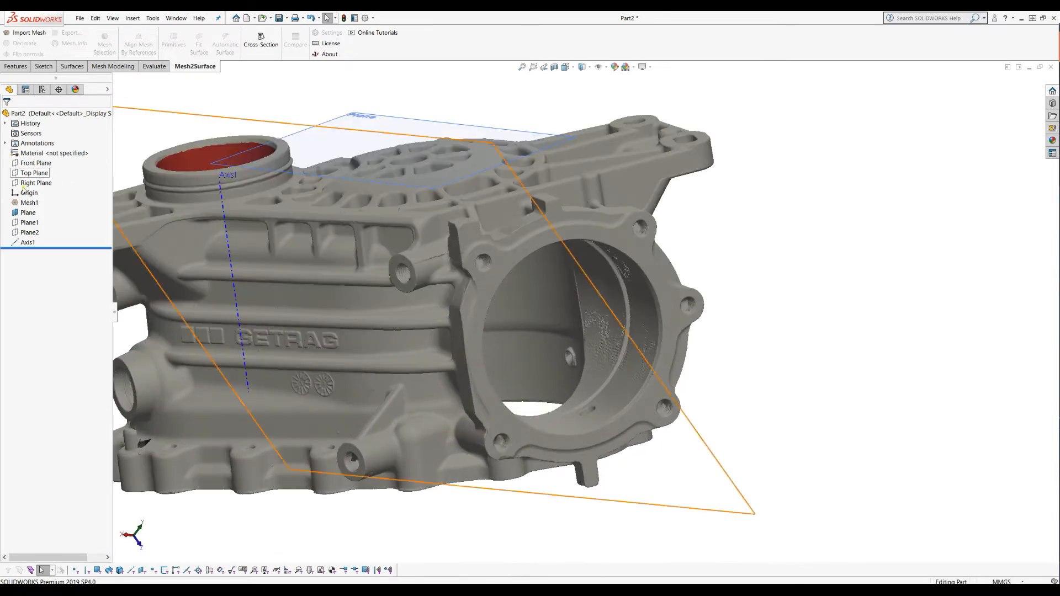
left_click(29, 203)
left_click(173, 42)
left_click(554, 260)
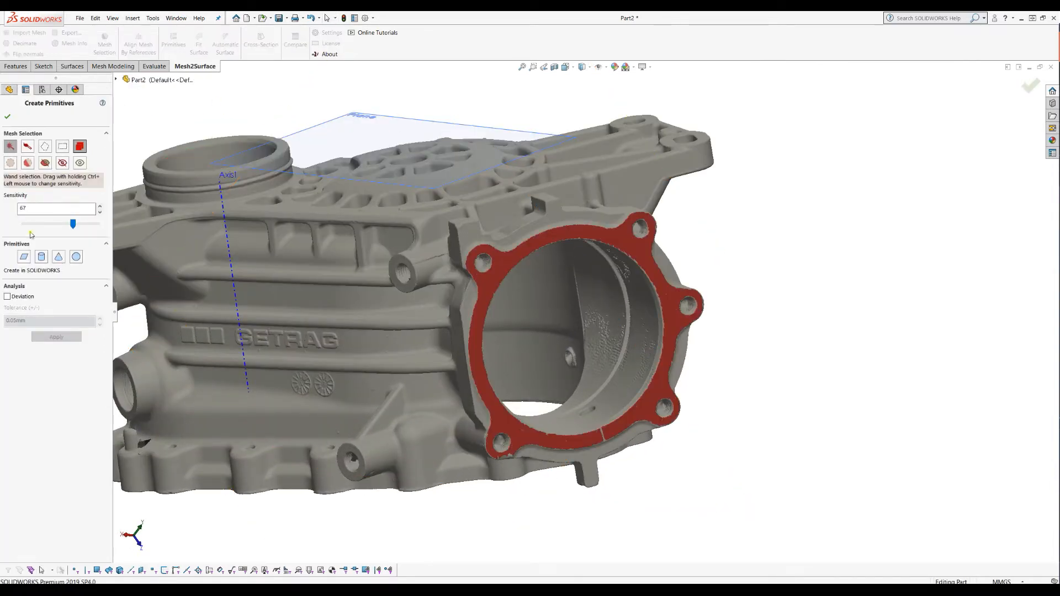
left_click(24, 256)
left_click(54, 253)
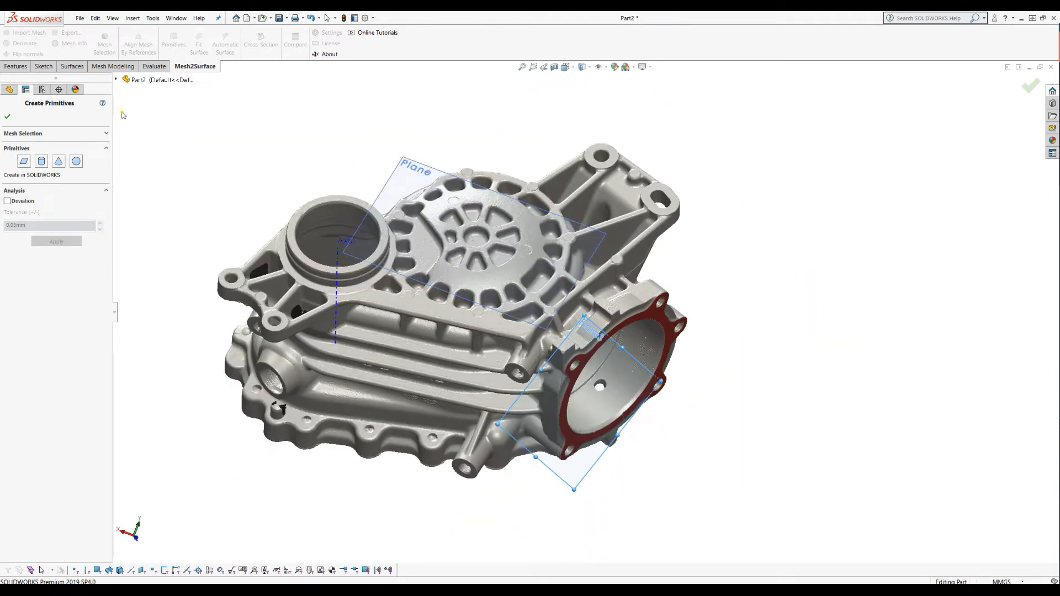
left_click(7, 116)
Start aligning Mesh1 by references, mapping Axis1 to the inverted Z axis and Plane to Front Plane (OXY).
left_click(28, 203)
left_click(138, 44)
left_click(339, 253)
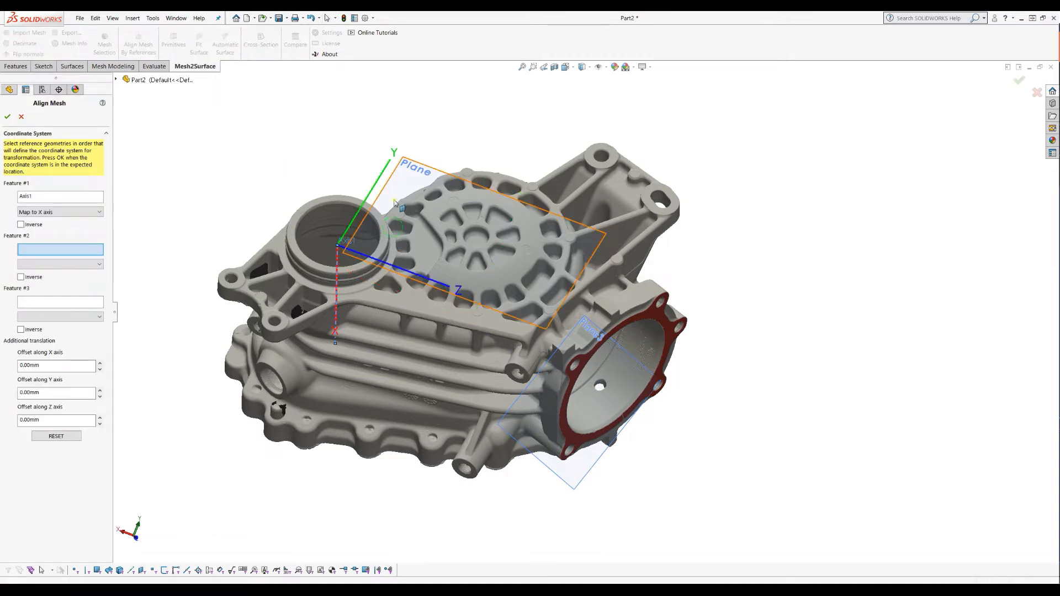
left_click(60, 211)
left_click(45, 238)
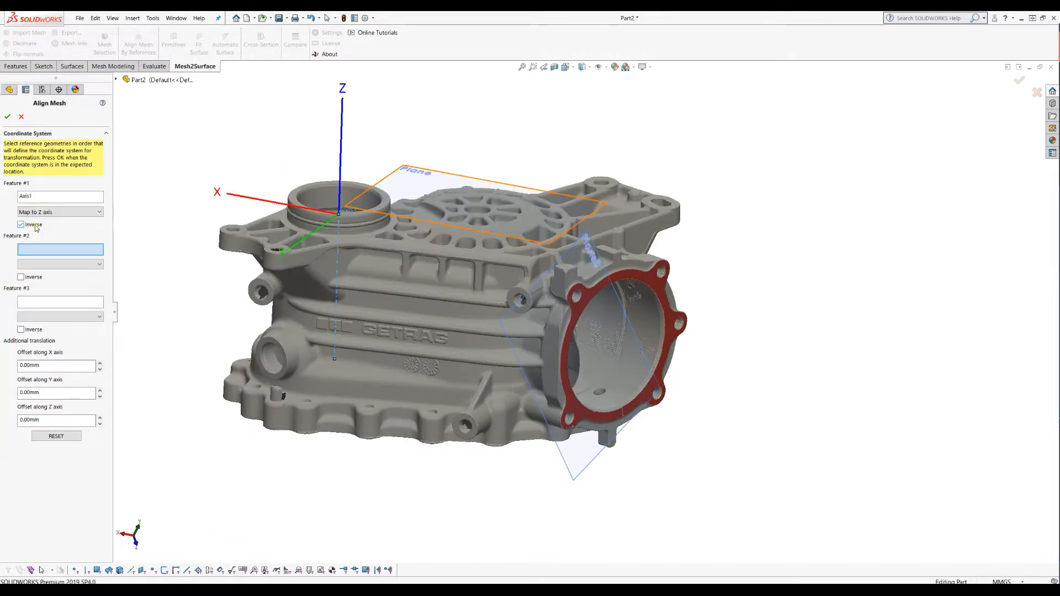
left_click(428, 210)
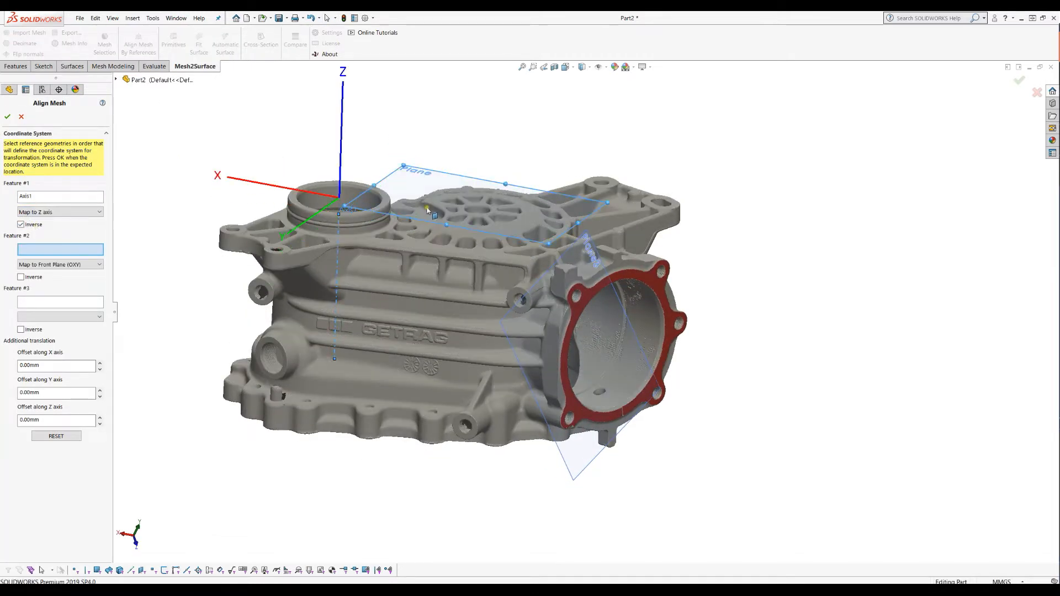
Add the side flange's Plane3 as the third alignment reference, map it to the Right Plane, and apply the mesh alignment.
left_click(538, 301)
left_click(54, 318)
left_click(71, 328)
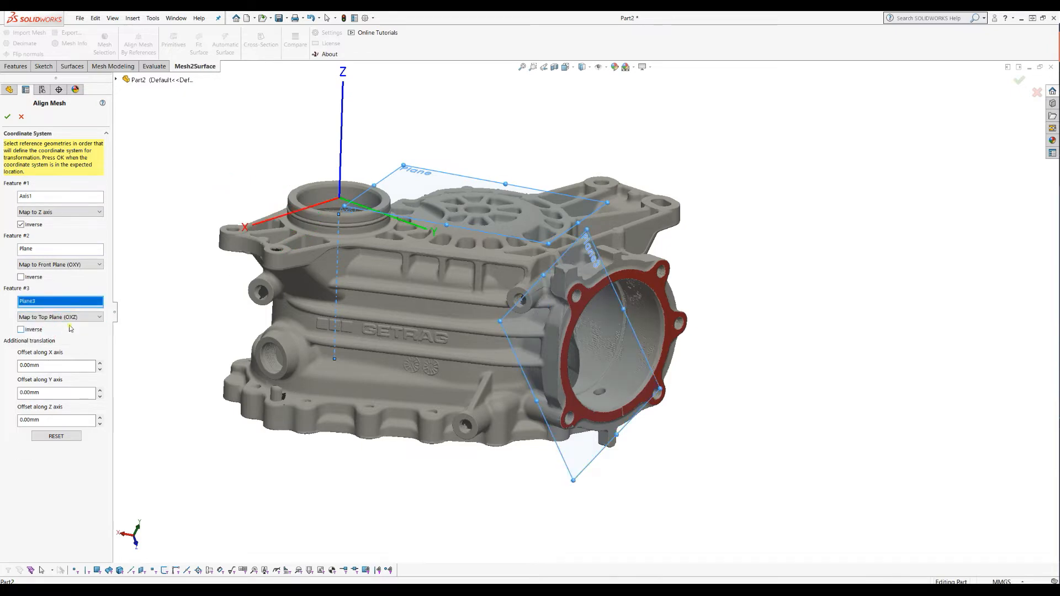
left_click(62, 318)
left_click(57, 338)
middle_click_drag(267, 350, 265, 380)
left_click(8, 117)
Check the alignment from the Front and Bottom views, then create a mesh cross-section through the housing's lower bolt-hole flange.
left_click(551, 346)
key("space")
left_click(578, 119)
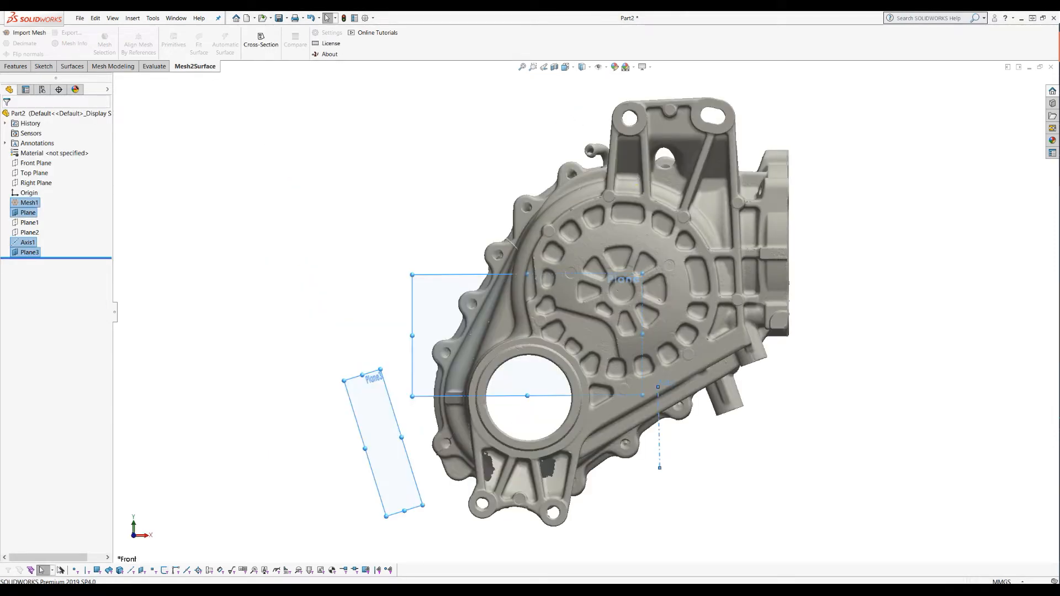
middle_click_drag(569, 271, 552, 205)
left_click(568, 67)
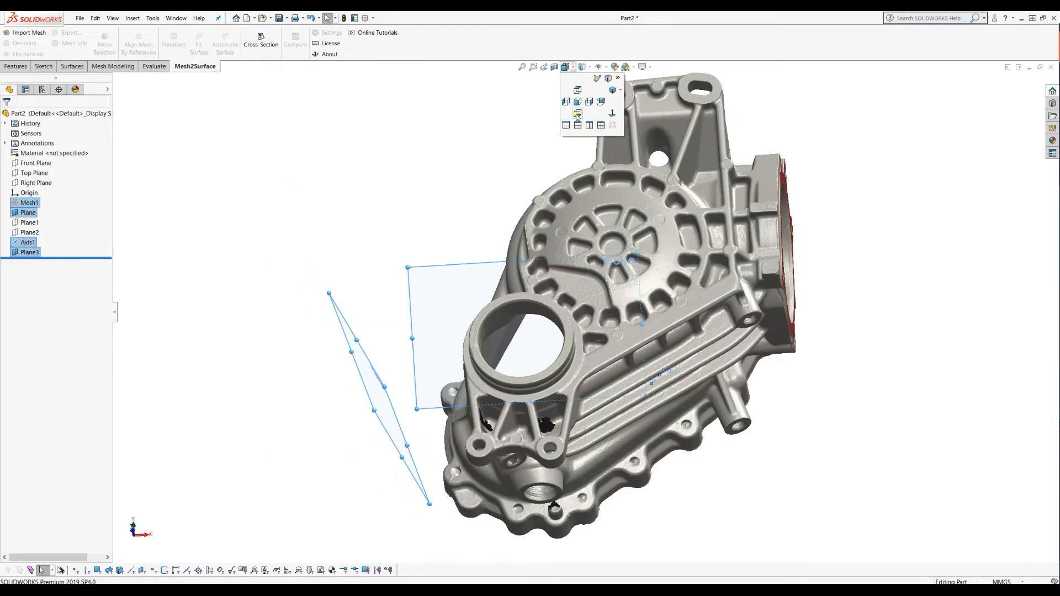
left_click(578, 114)
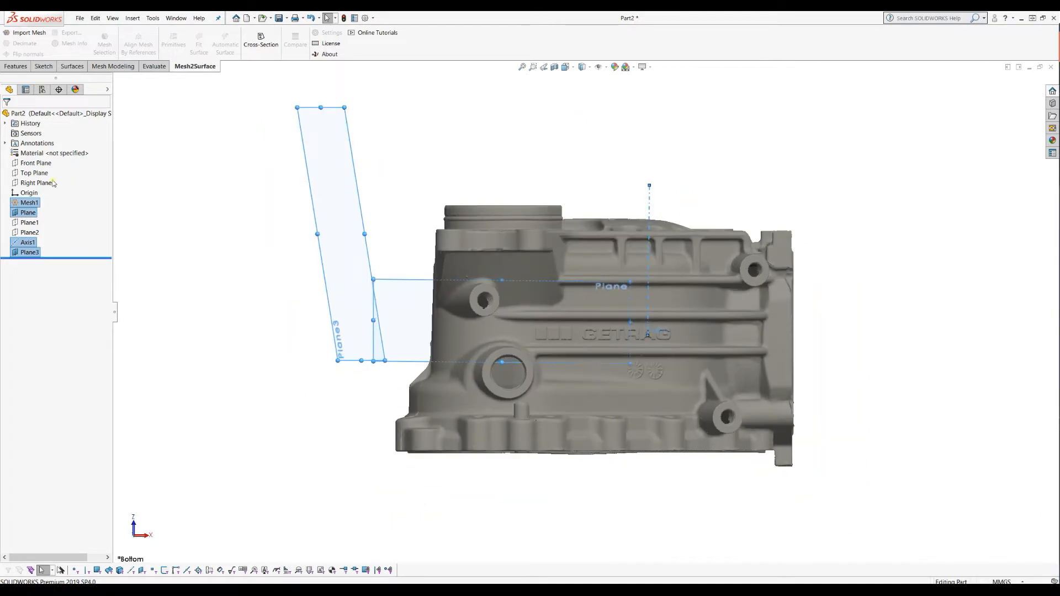
left_click(35, 173)
left_click(261, 42)
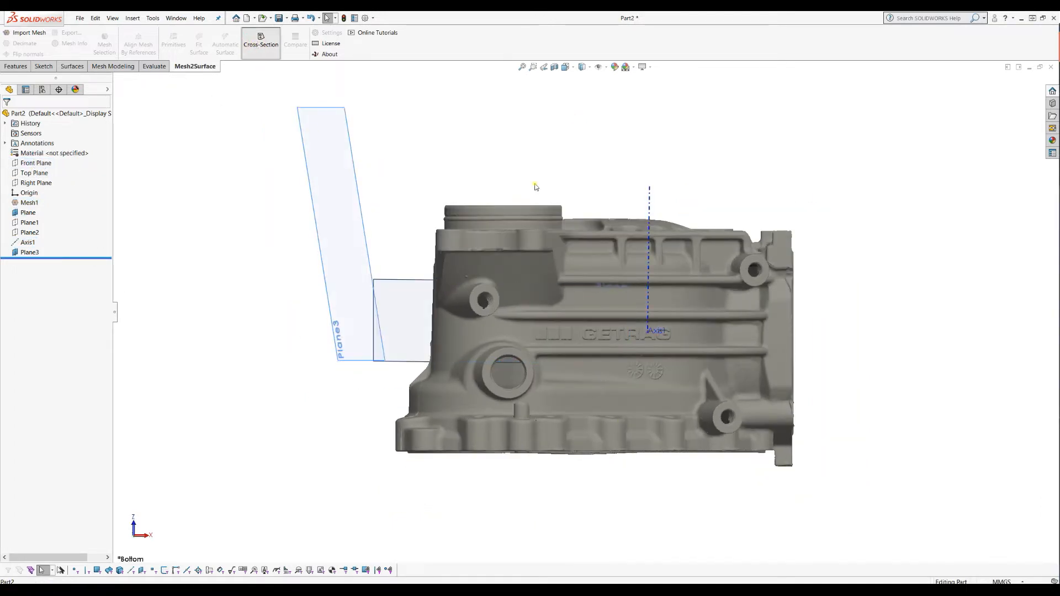
left_click_drag(594, 193, 446, 450)
middle_click_drag(446, 450, 674, 344)
left_click(8, 116)
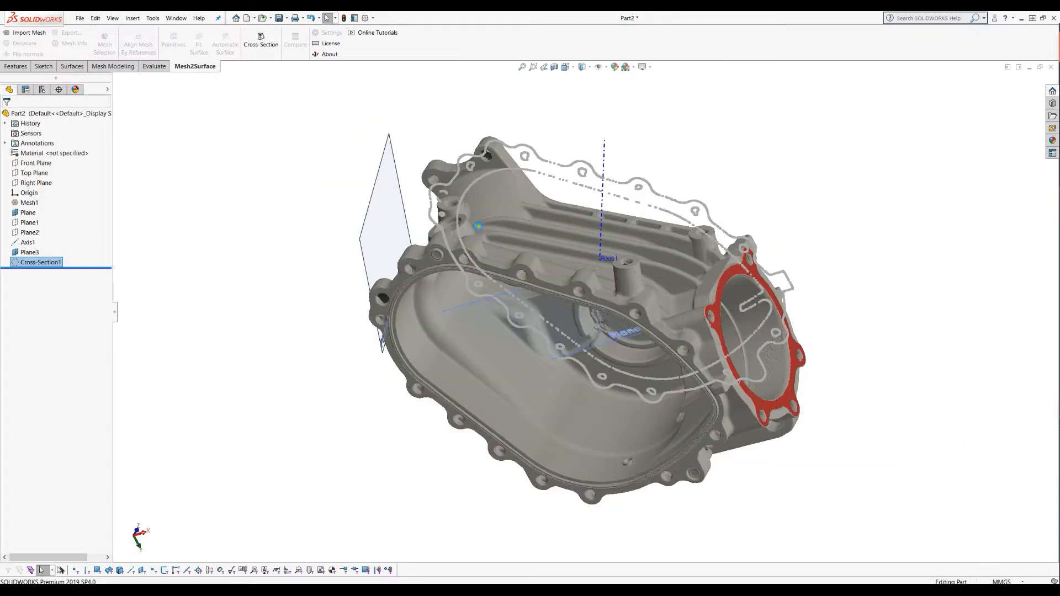
Start a sketch on the Front Plane in the Back view and hide the mesh, leaving the cross-section visible.
left_click(28, 163)
left_click(38, 148)
key("space")
left_click(587, 254)
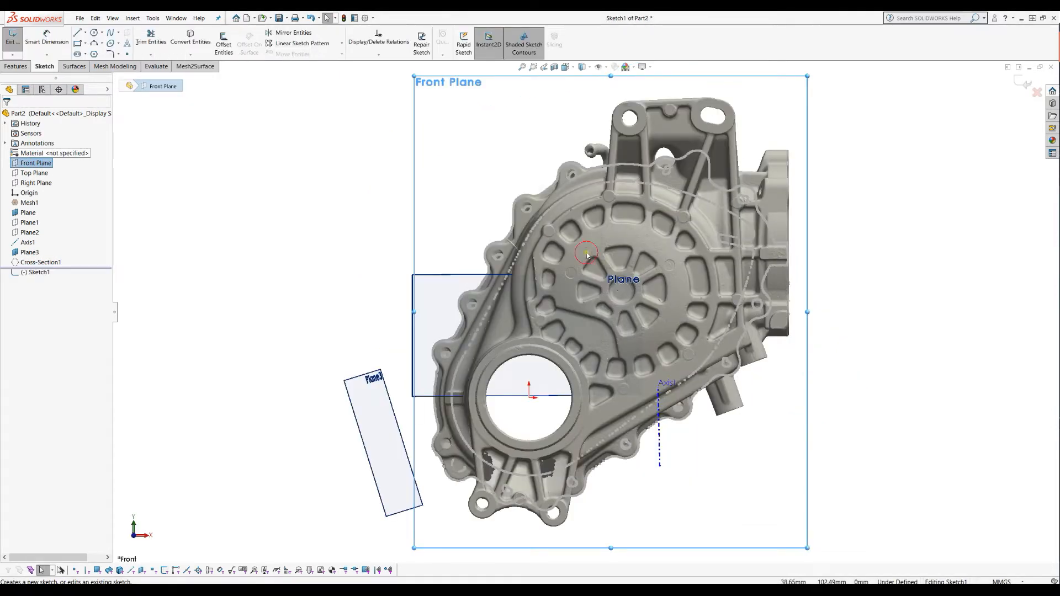
left_click(21, 204)
left_click(26, 192)
Sketch a line about 8.4 mm long along the short straight stretch of the cross-section outline beside a bolt boss.
scroll(541, 232, "down", 2)
scroll(539, 175, "down", 2)
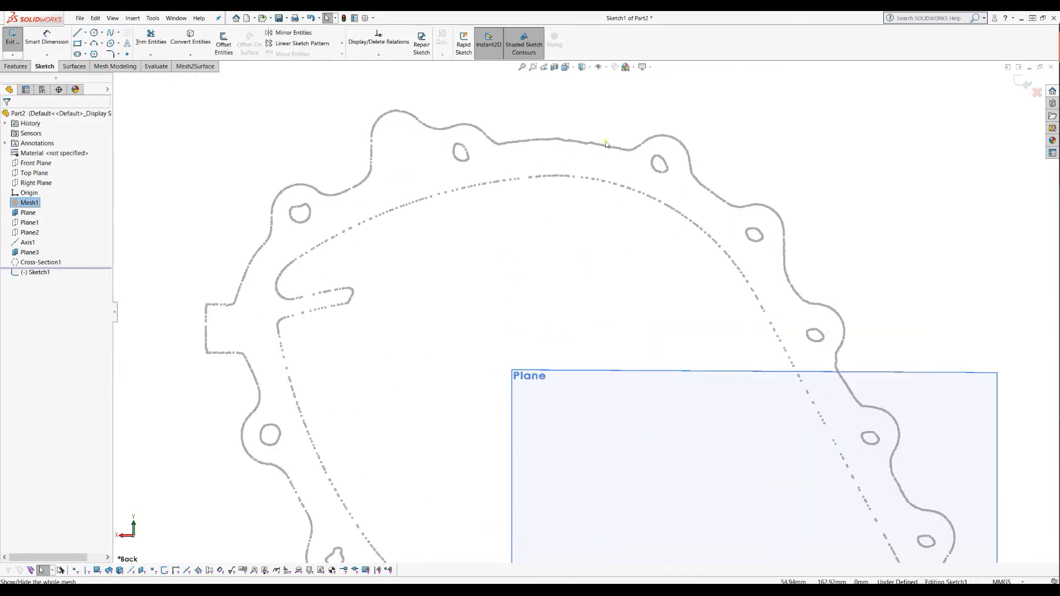
left_click(77, 32)
left_click(278, 215)
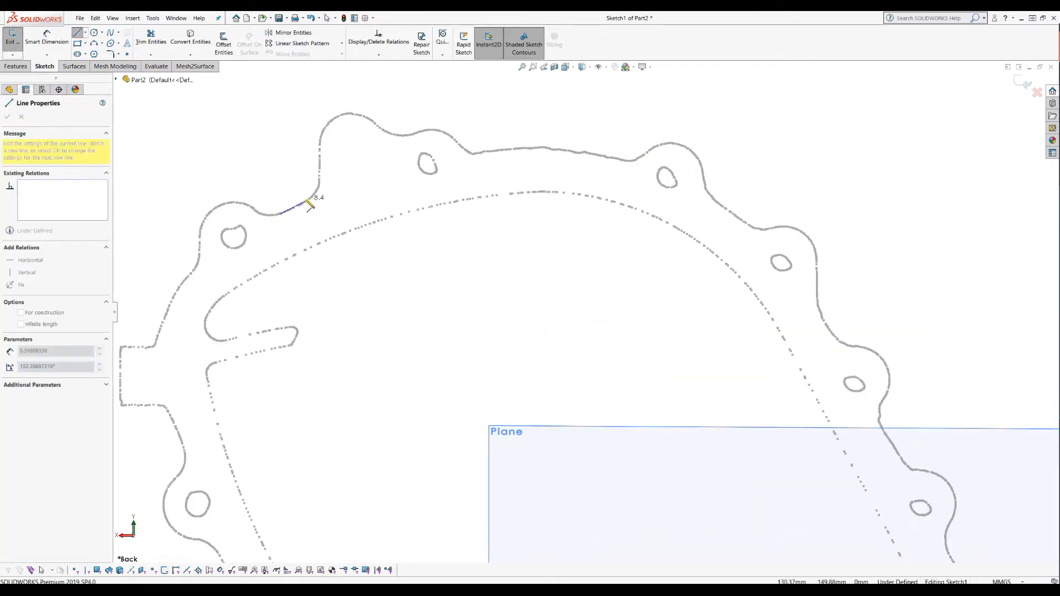
key("Escape")
Sketch circles over two bolt-hole outlines beside the line, giving the second one a radius of about 2.9 mm.
scroll(558, 230, "up", 2)
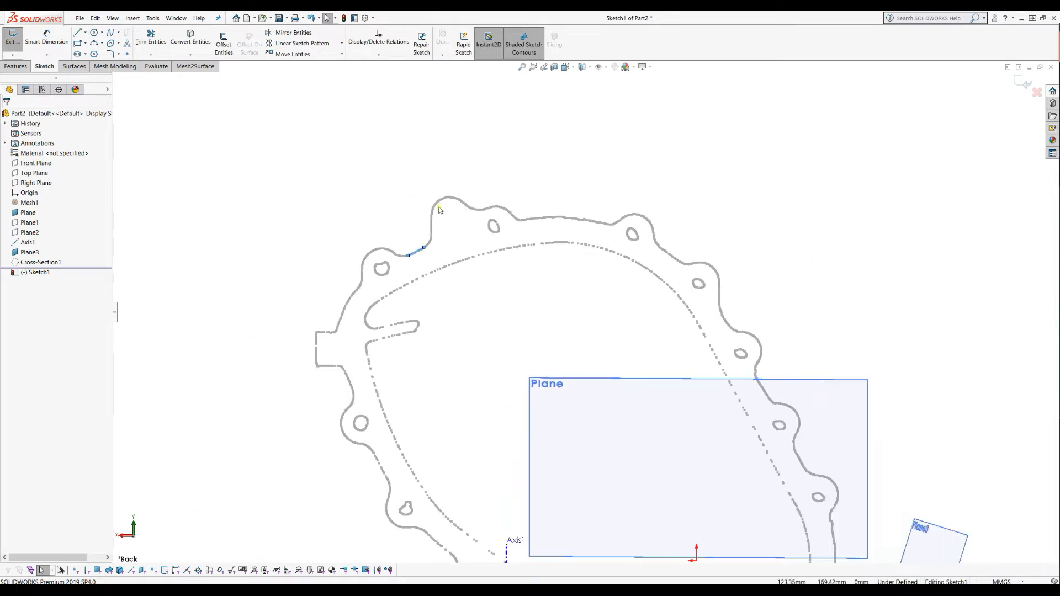
scroll(500, 209, "down", 3)
left_click(94, 33)
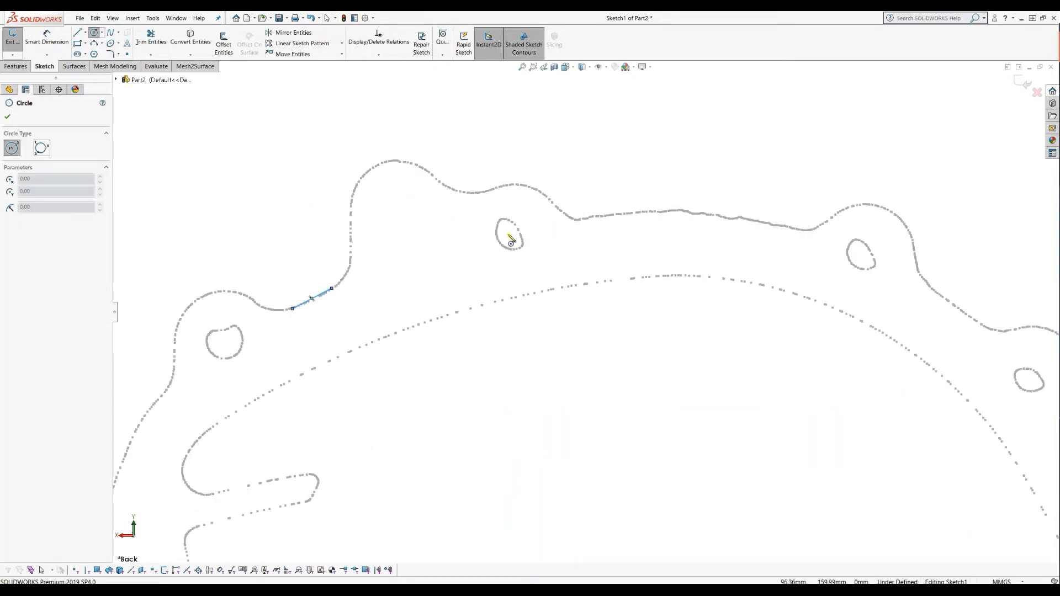
left_click(509, 233)
left_click(529, 237)
left_click(225, 342)
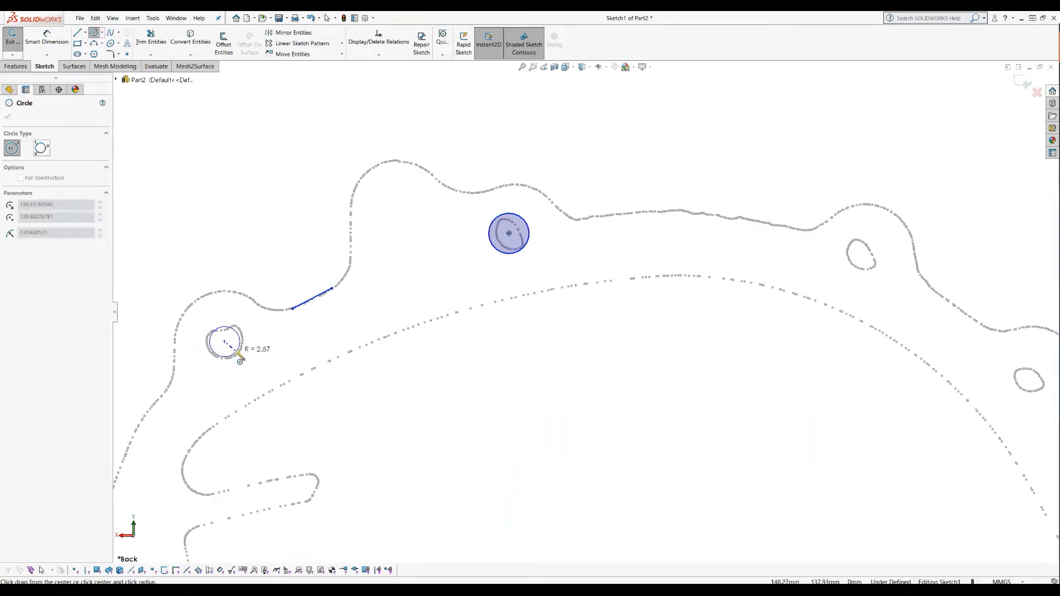
left_click(237, 355)
key("Escape")
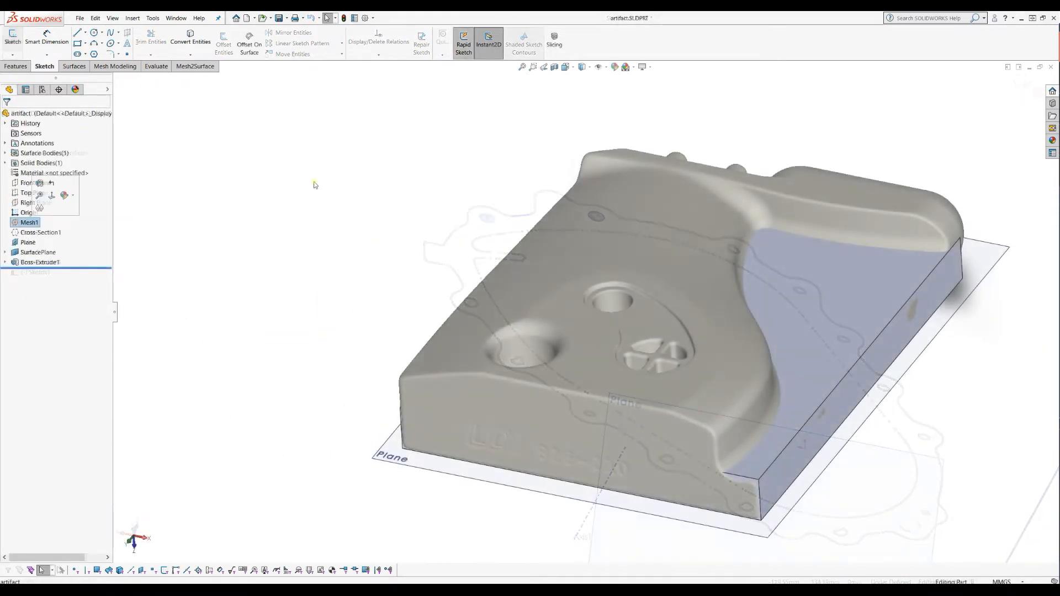
Wand-select the freeform top area of the artifact part's mesh and lower the selection sensitivity to confine it to that surface.
left_click(195, 66)
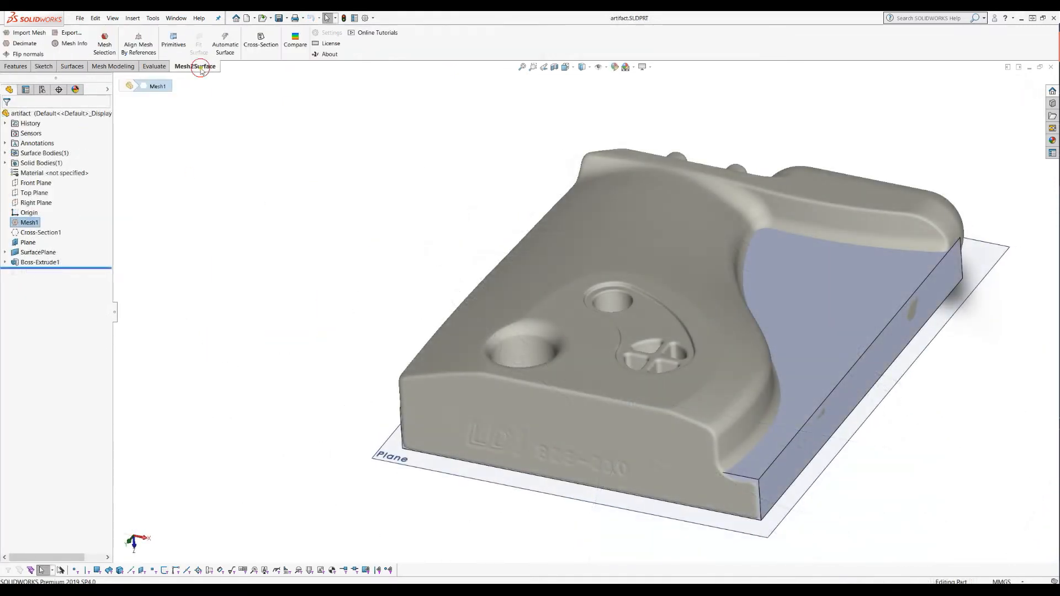
left_click(104, 44)
left_click(655, 267)
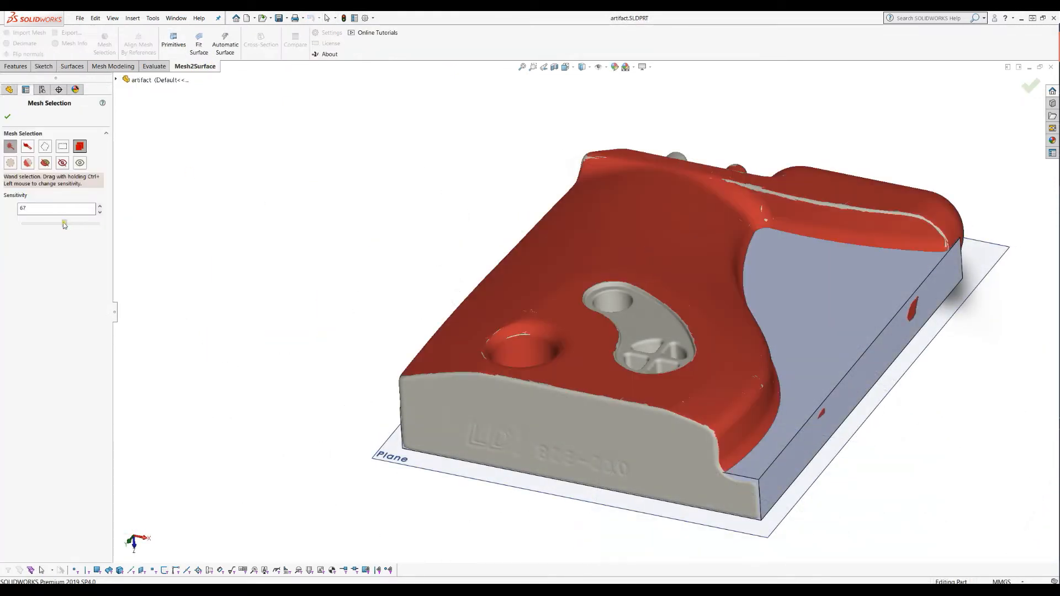
left_click_drag(65, 224, 39, 224)
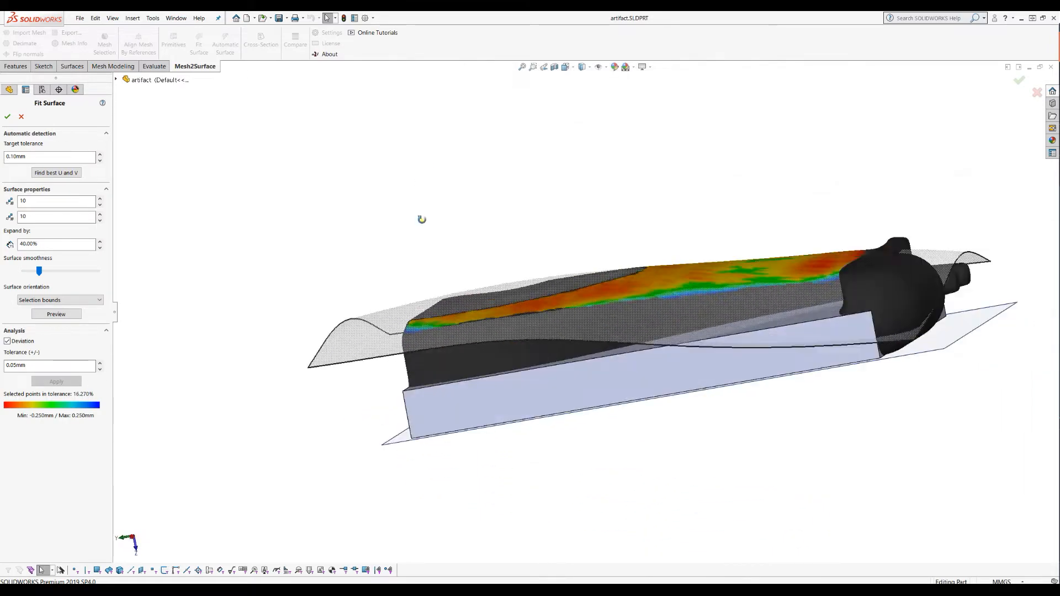
Find the best U and V for the surface fit at 0.10 mm target tolerance and apply a 0.1 mm deviation tolerance.
left_click(56, 173)
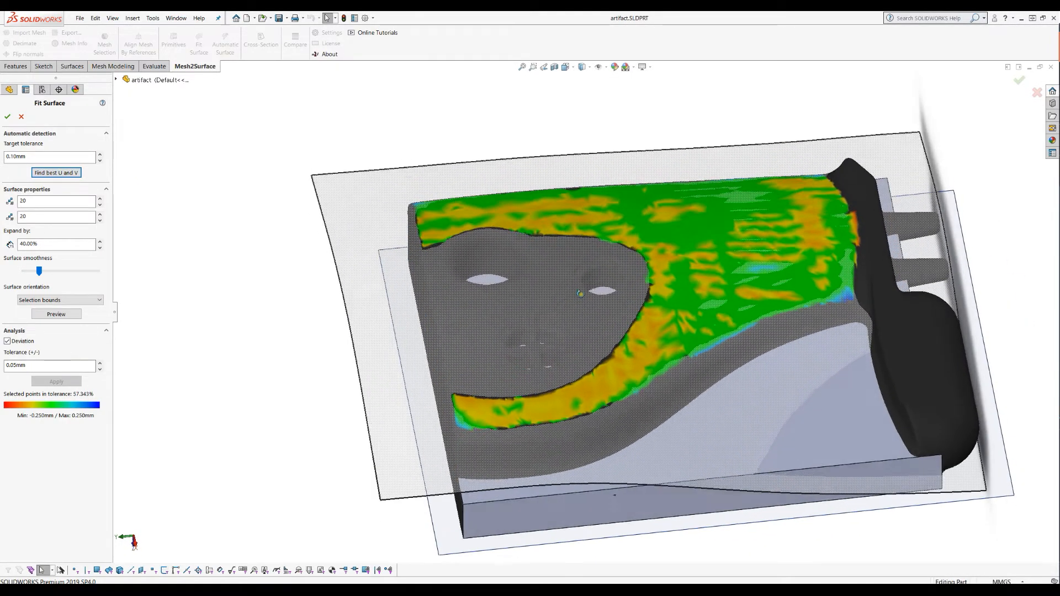
double_click(75, 364)
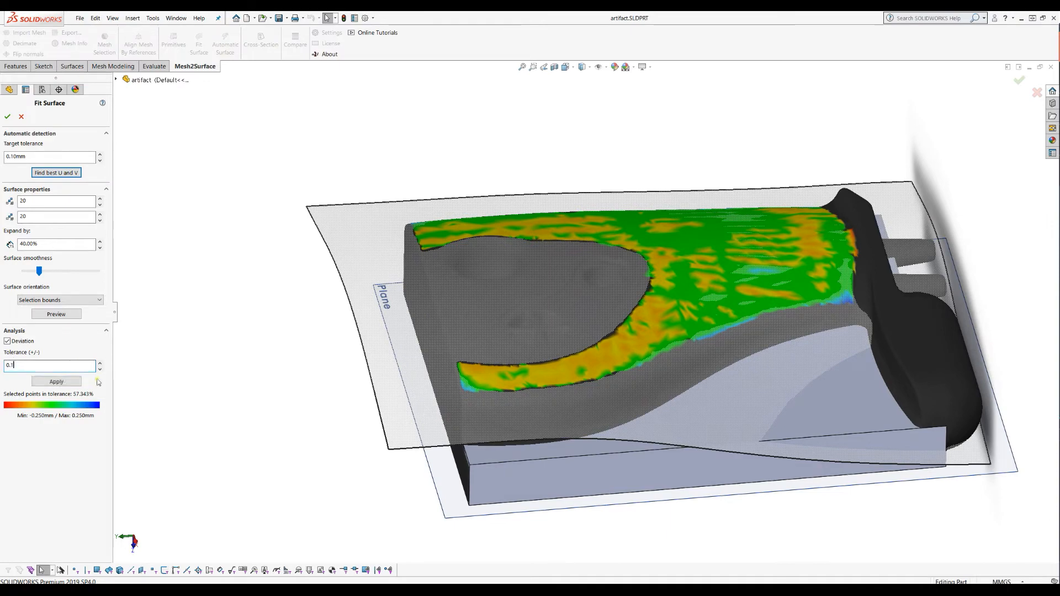
left_click(71, 382)
mouse_move(701, 356)
middle_mouse_down()
mouse_move(704, 425)
mouse_move(697, 354)
middle_mouse_up()
Accept the fitted surface and hide the whole mesh of the artifact part.
left_click(8, 116)
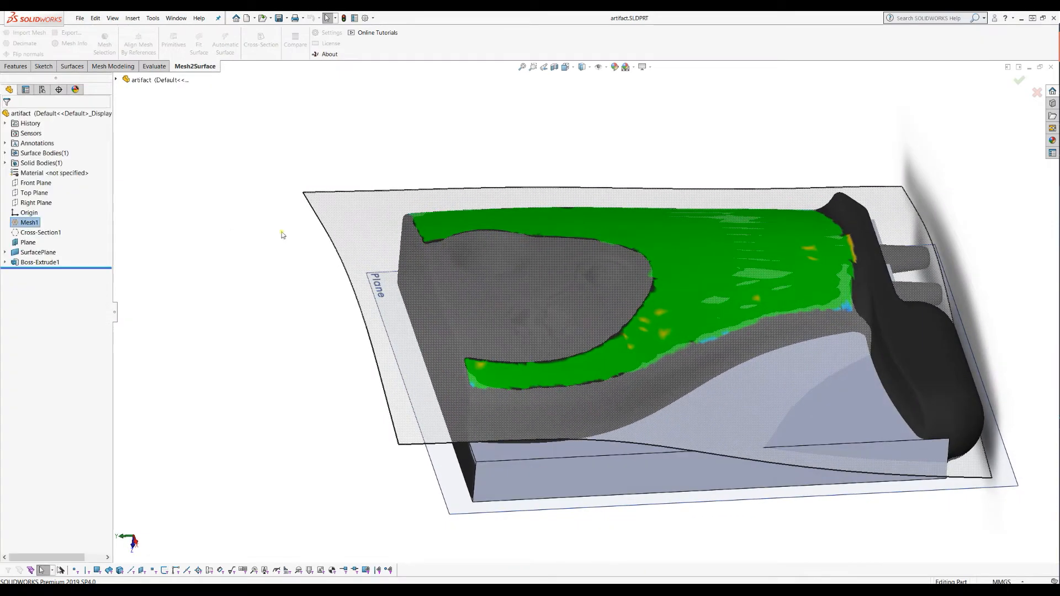
left_click(16, 223)
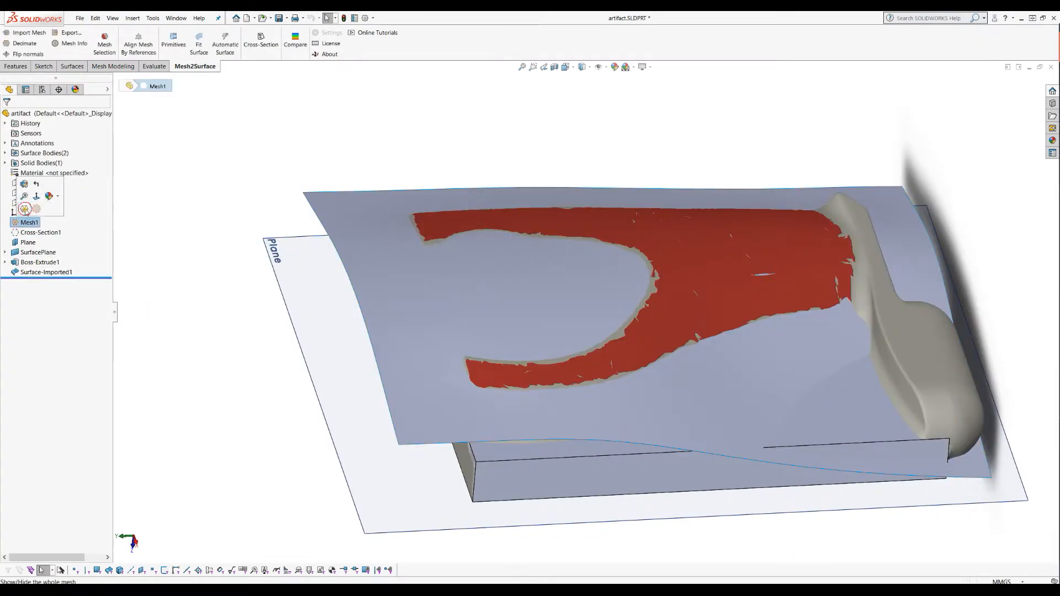
middle_click_drag(568, 391, 751, 391)
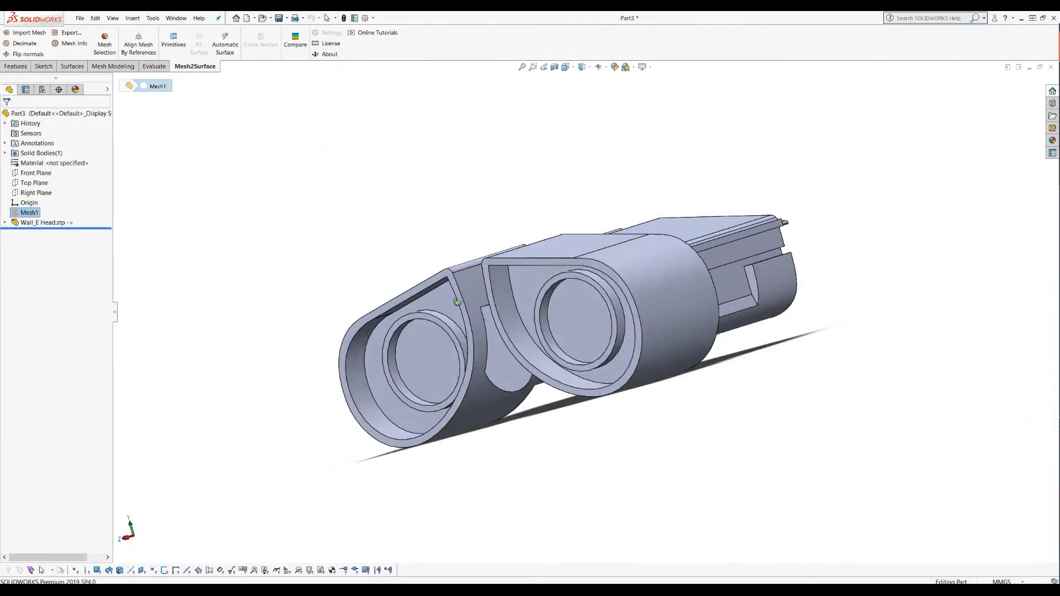
Show the scanned mesh together with the solid body of the Wall_E Head part.
middle_click_drag(457, 302, 587, 303)
left_click(16, 215)
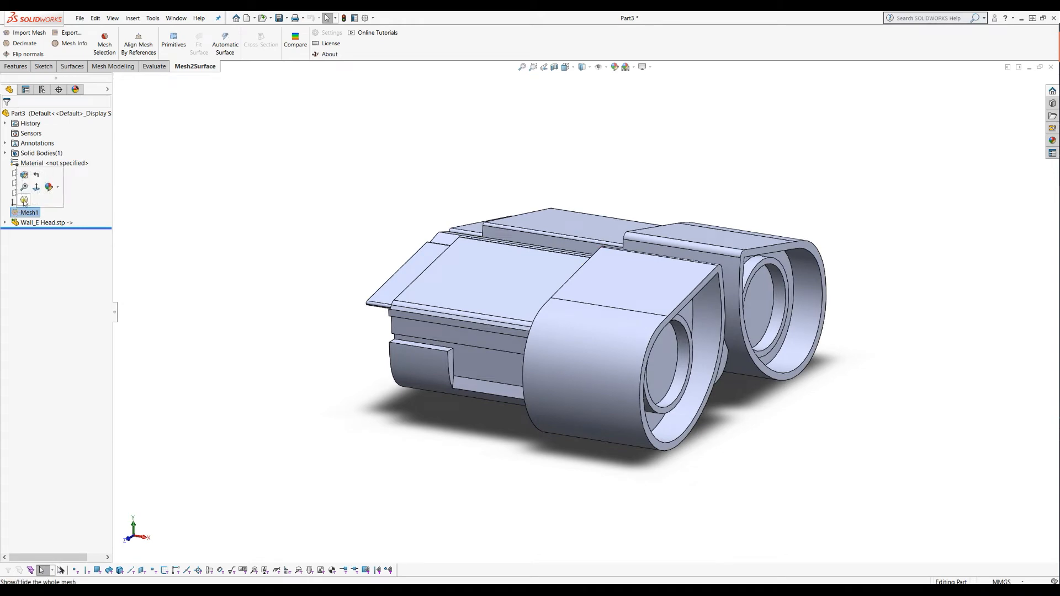
left_click(23, 200)
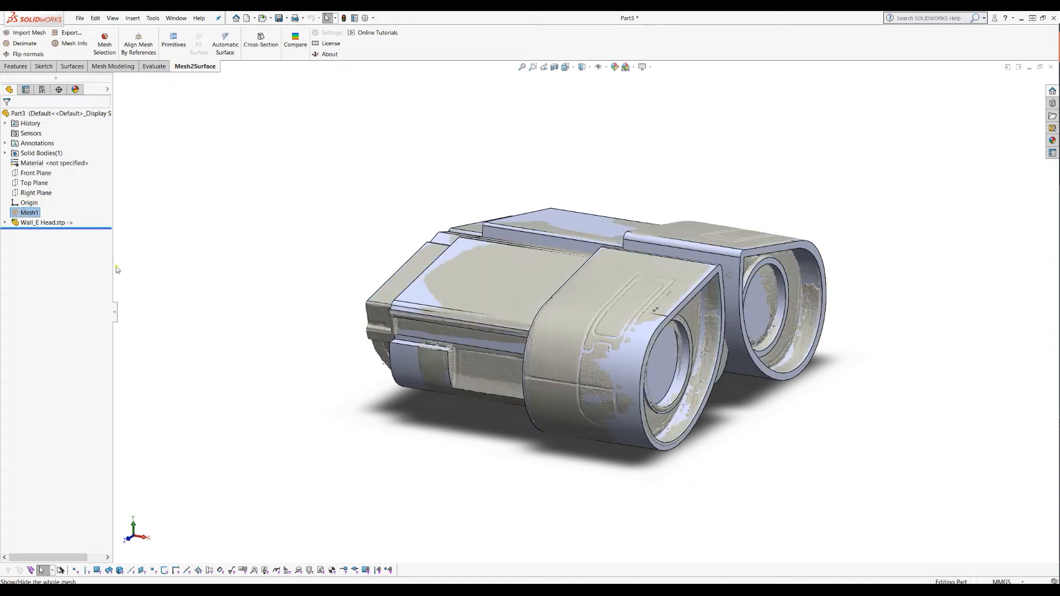
Compare the Wall_E Head's scanned mesh with its solid body, updating the deviation map for a 0.30 mm tolerance.
left_click(296, 39)
middle_click_drag(628, 502, 638, 513)
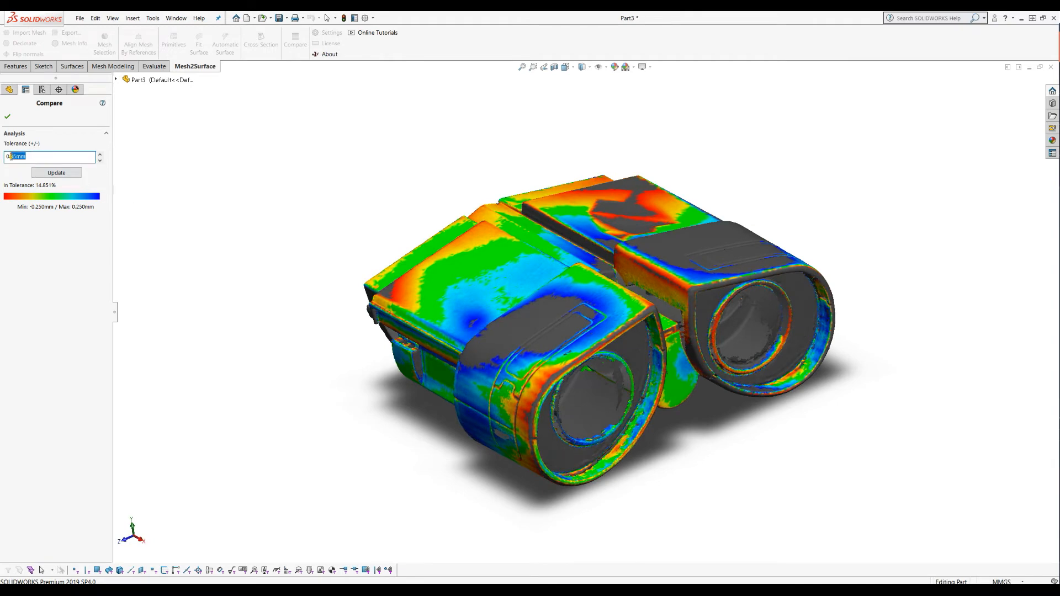
left_click(70, 173)
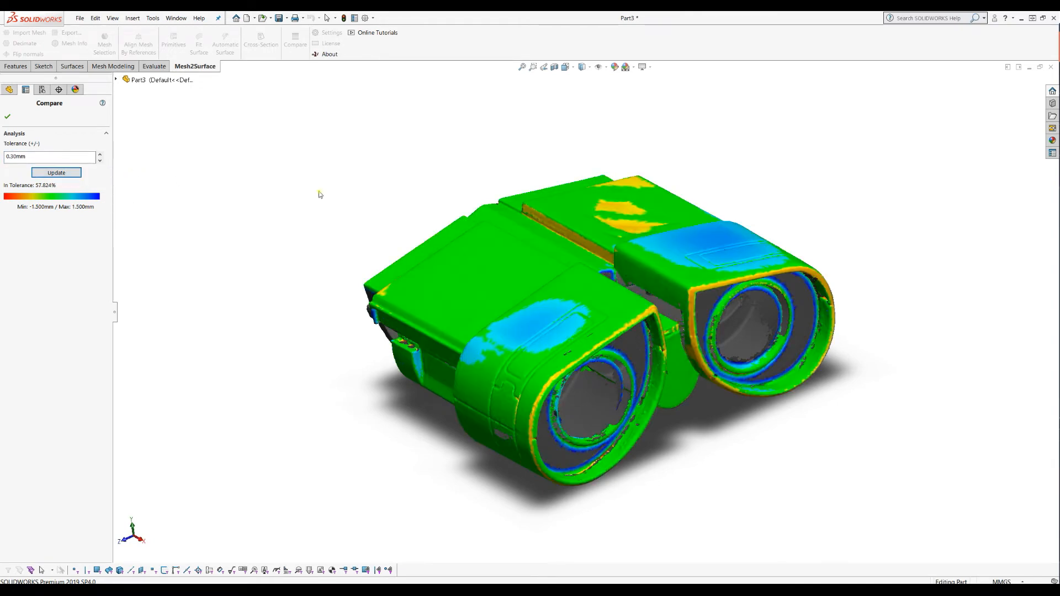
middle_click_drag(434, 330, 384, 173)
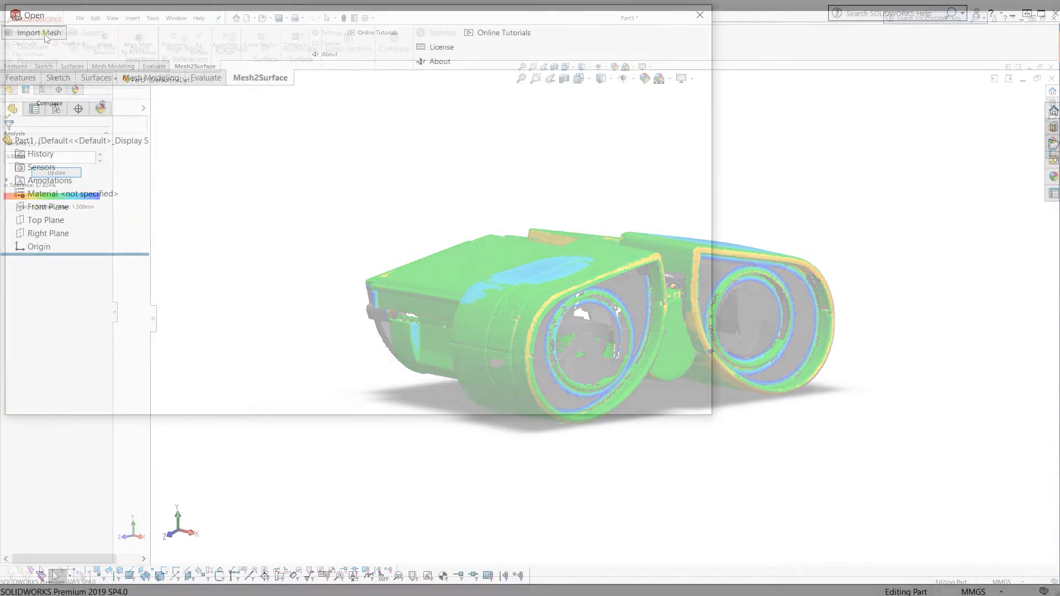
Import the Shoe_Last_37_REV.stl mesh into the empty part, accepting the offered file units.
scroll(406, 146, "down", 5)
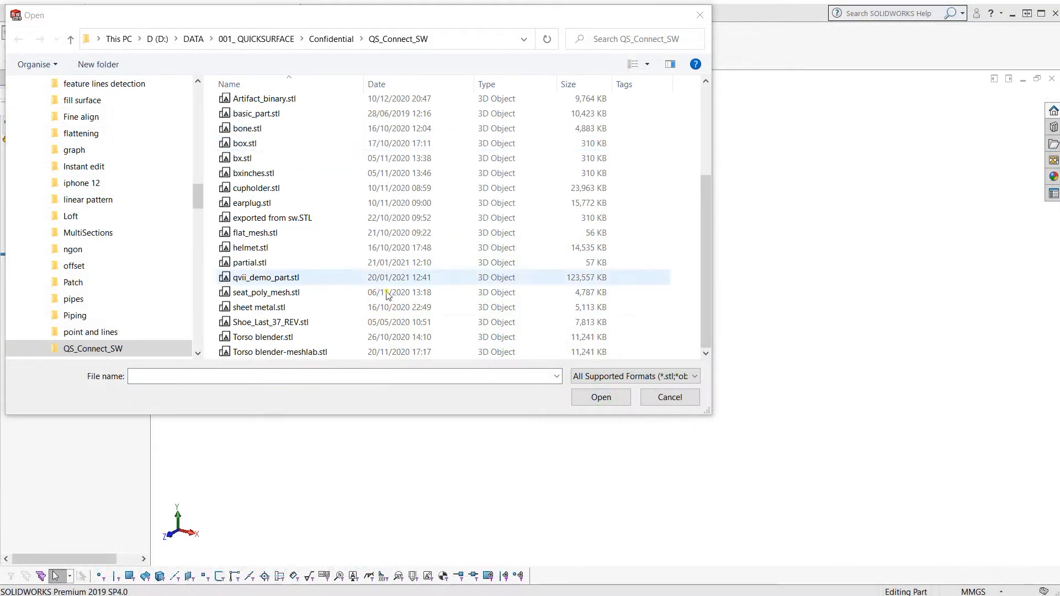
double_click(319, 322)
left_click(504, 340)
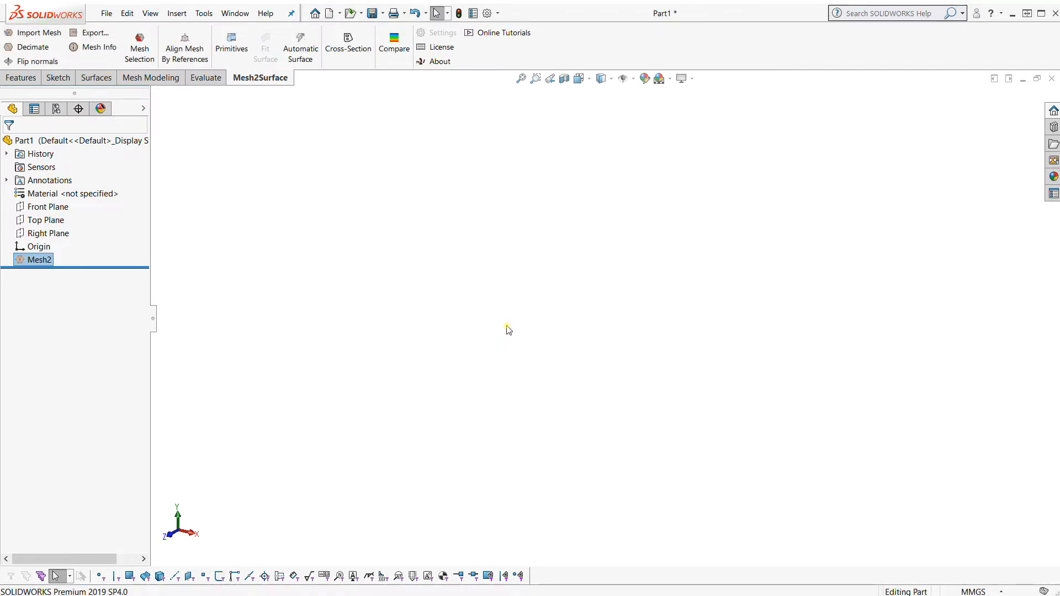
middle_click_drag(535, 298, 486, 216)
Create an automatic surface from the shoe last mesh with Balanced feature details and a Medium quads count, checking its deviation.
left_click(300, 51)
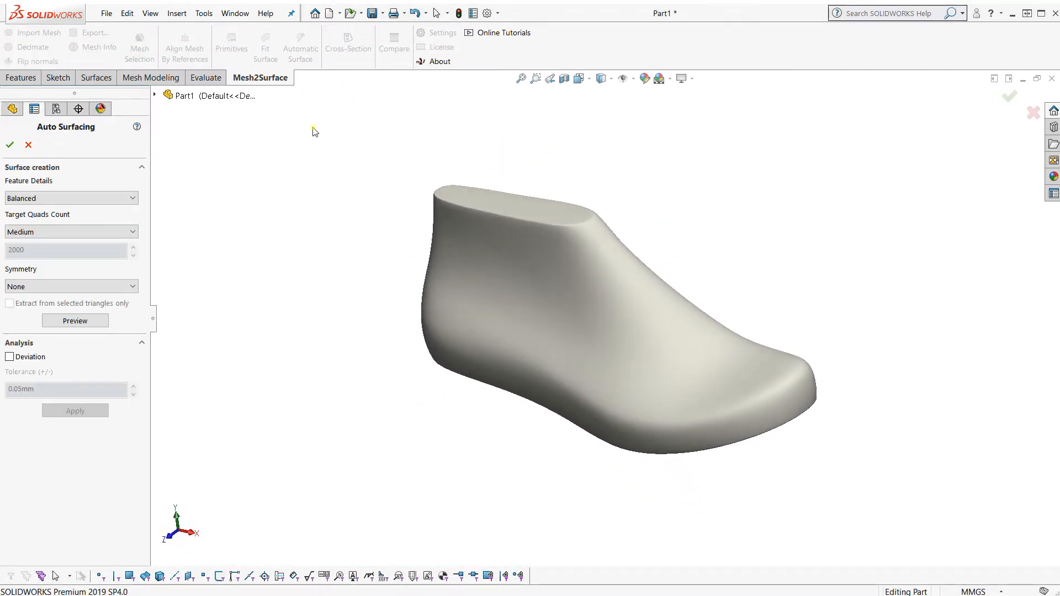
left_click(78, 322)
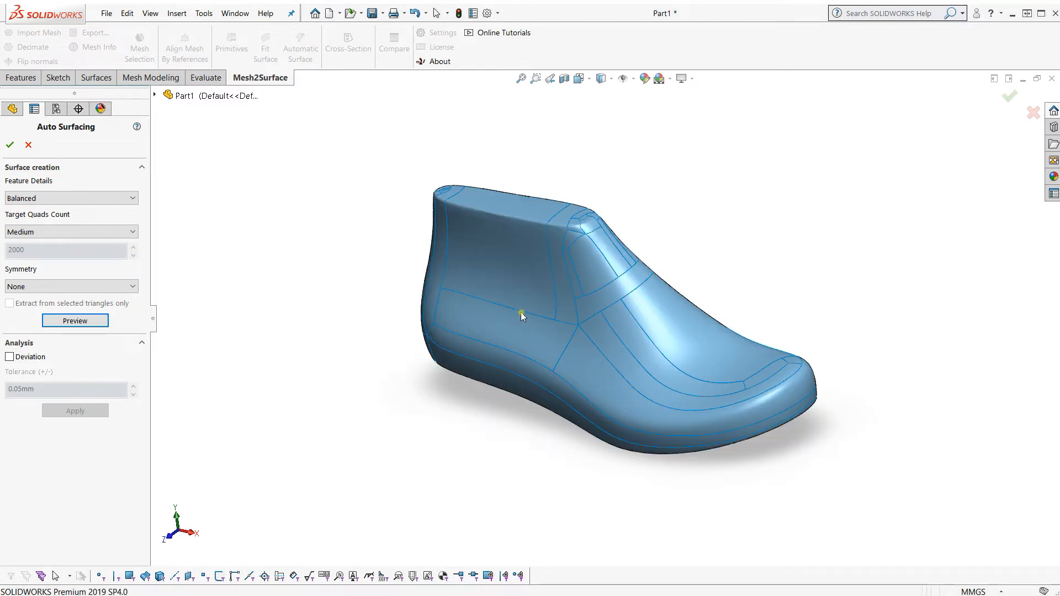
mouse_move(524, 304)
middle_mouse_down()
mouse_move(552, 216)
mouse_move(531, 293)
middle_mouse_up()
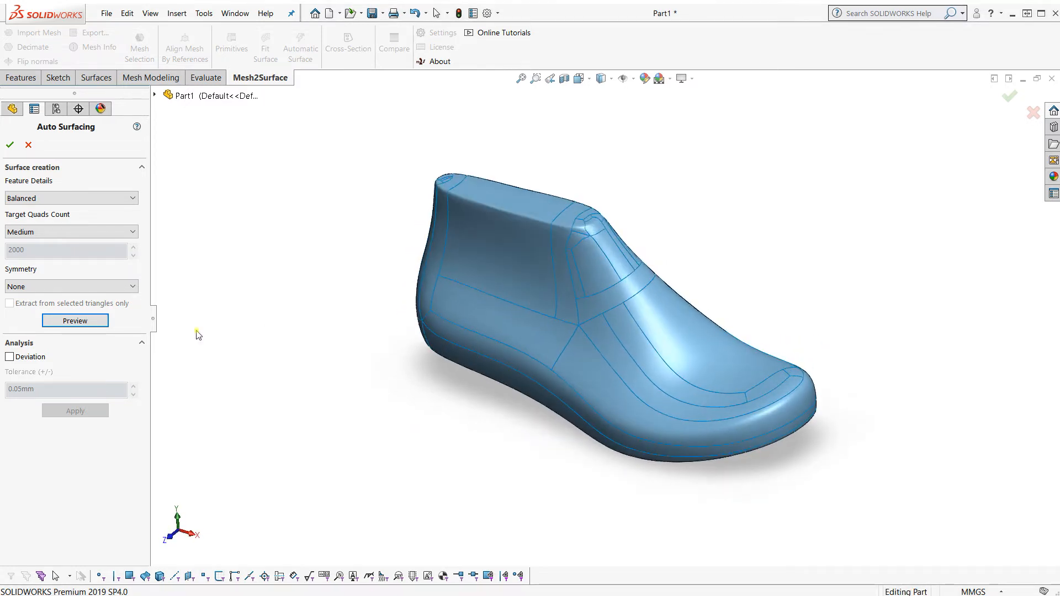
left_click(9, 357)
left_click(9, 357)
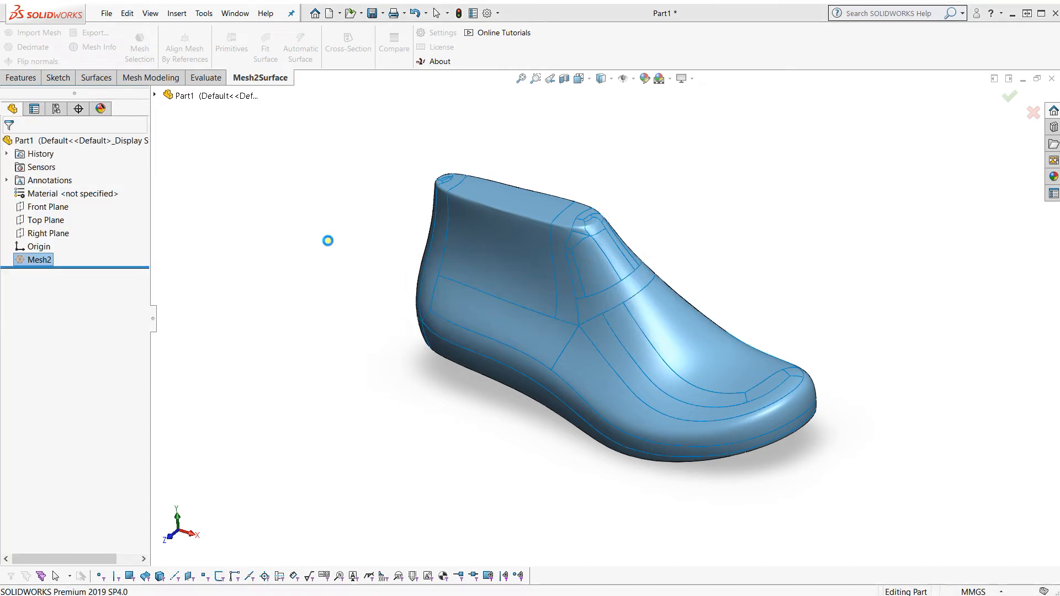
Hide the whole mesh of the shoe last and inspect its solid body in a temporary section view.
left_click(38, 275)
left_click(39, 258)
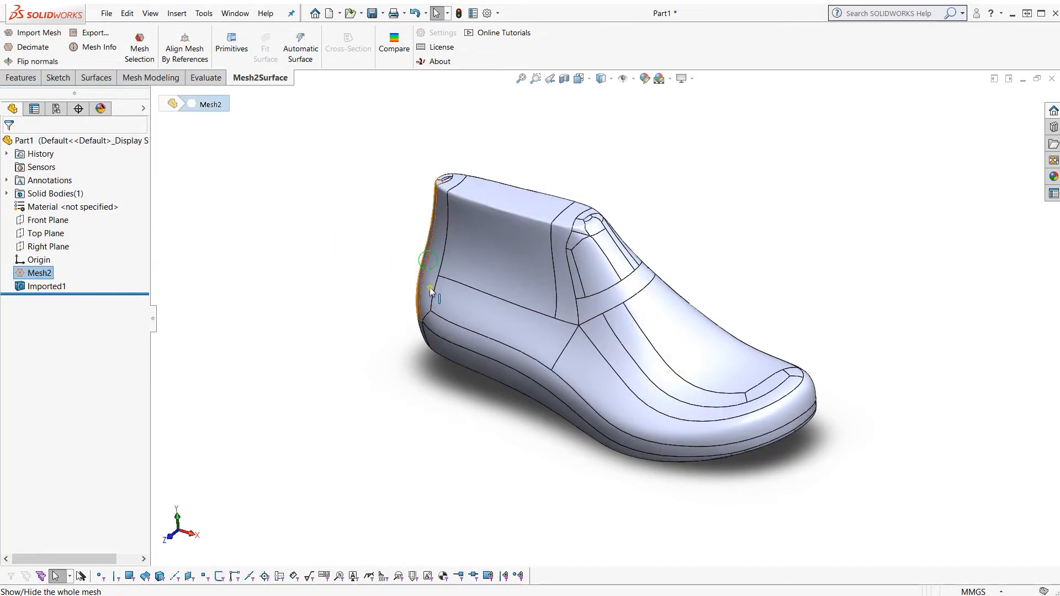
middle_click_drag(432, 289, 438, 243)
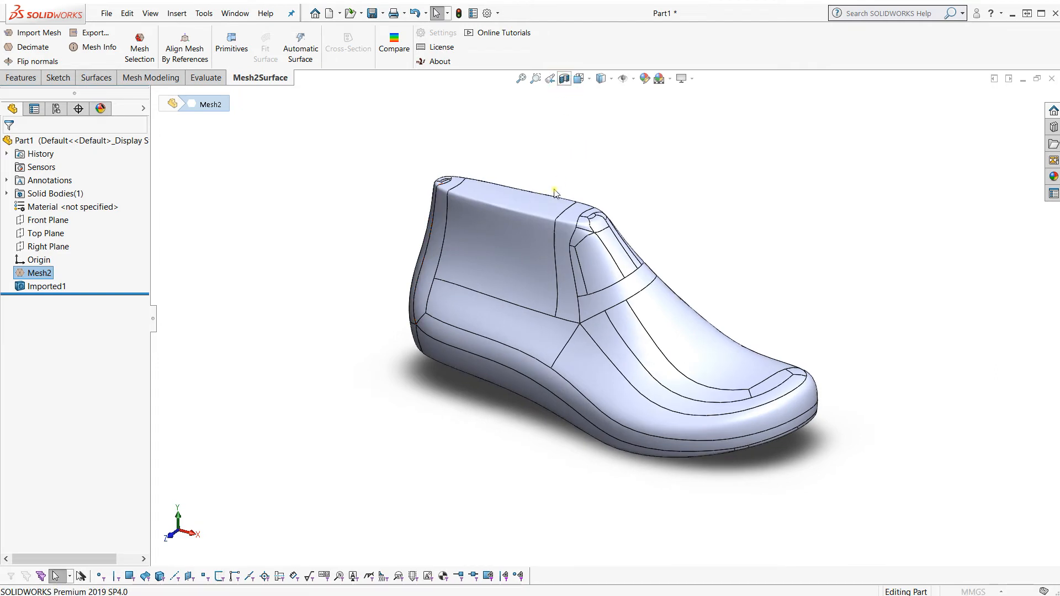
left_click_drag(523, 369, 554, 353)
left_click(28, 146)
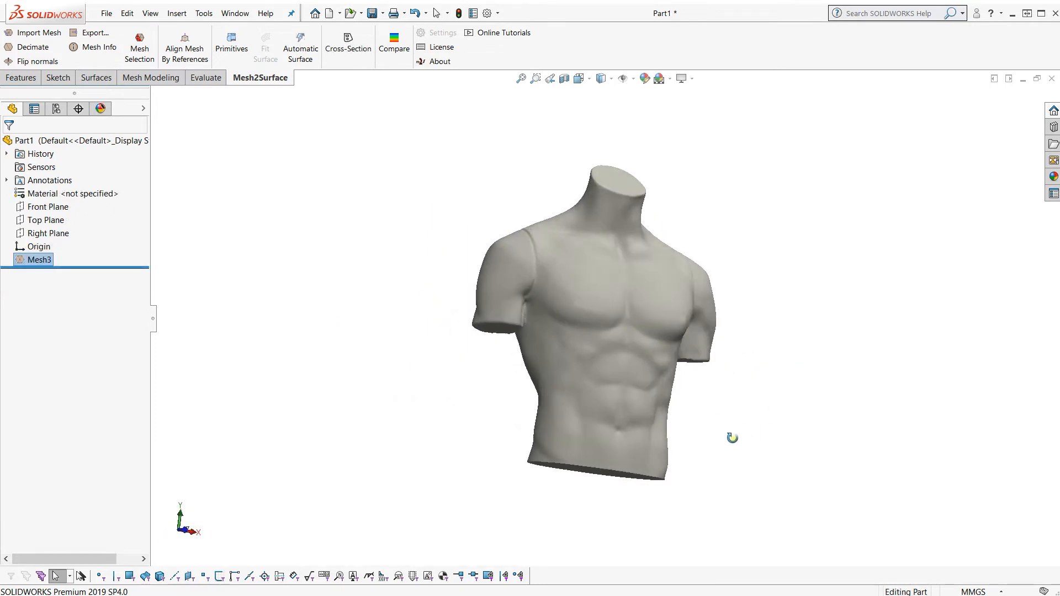
Create an automatic surface from the torso mesh with Higher feature details, a Medium quads count and no symmetry.
middle_click_drag(732, 438, 771, 487)
left_click(303, 55)
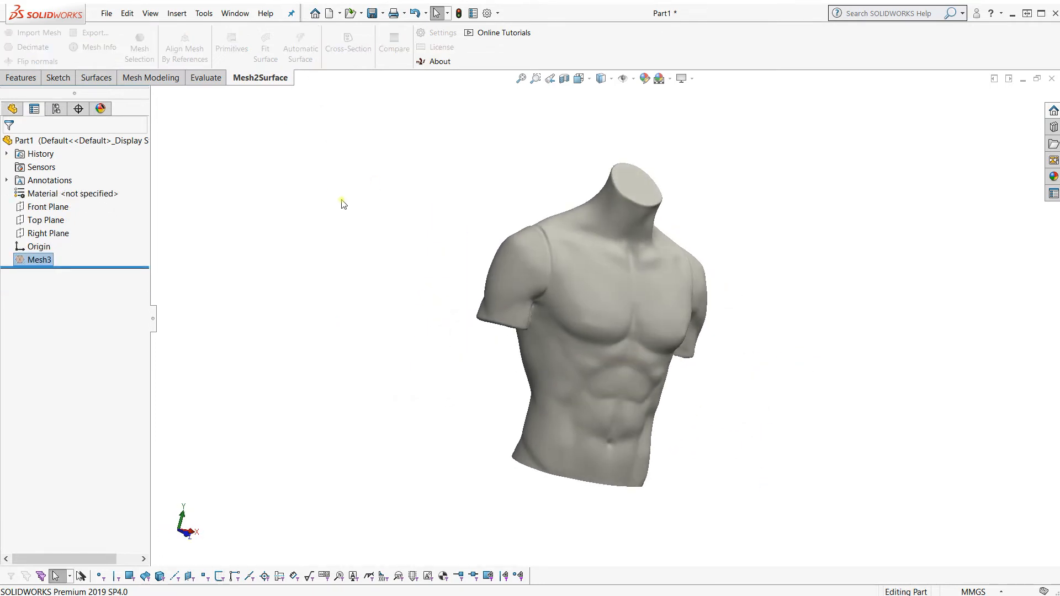
left_click(82, 198)
left_click(25, 235)
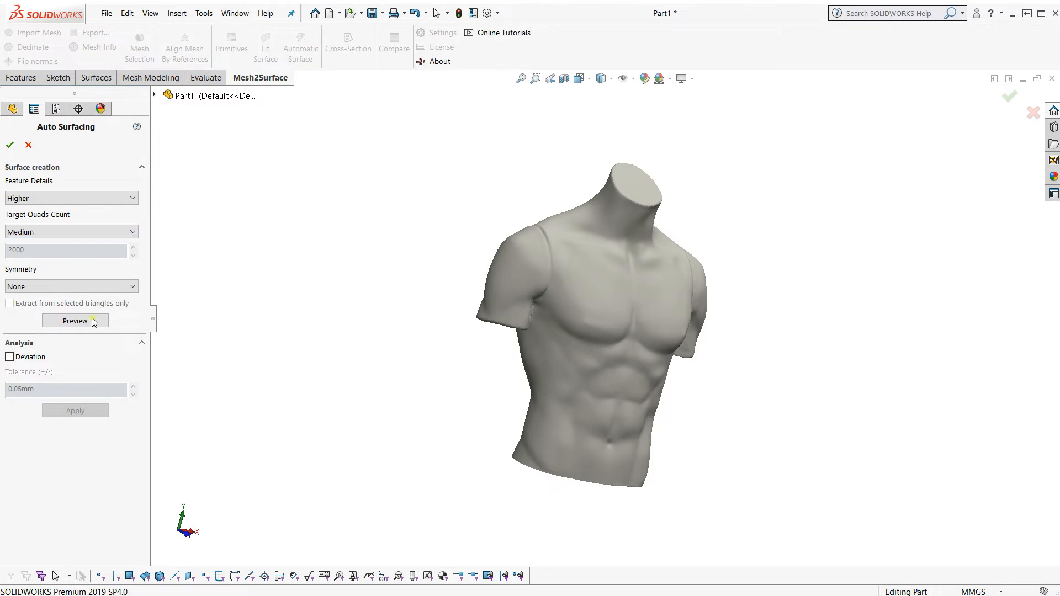
left_click(75, 321)
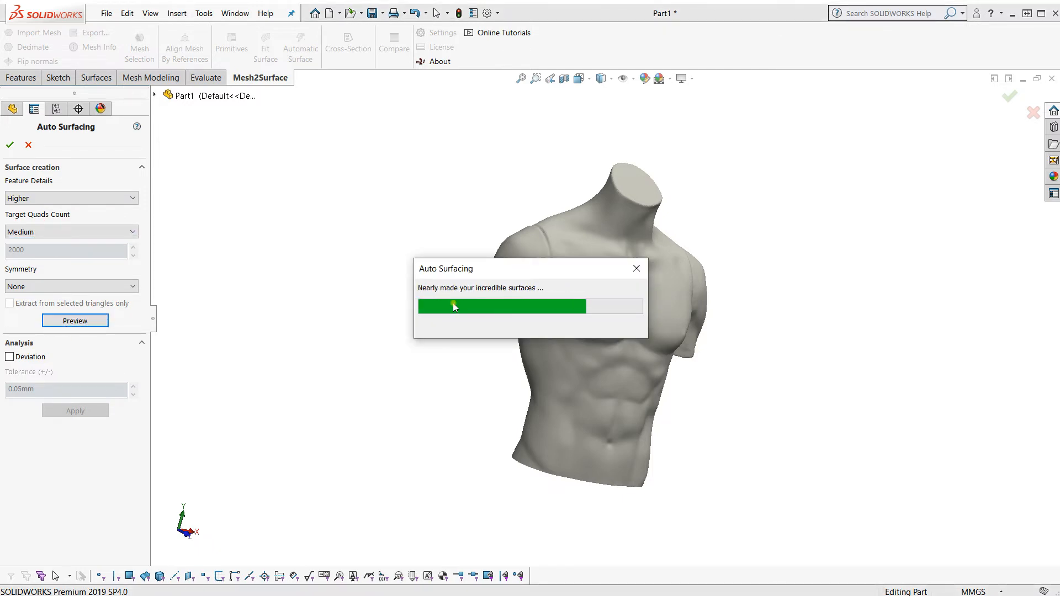
middle_click_drag(530, 302, 473, 300)
left_click(9, 145)
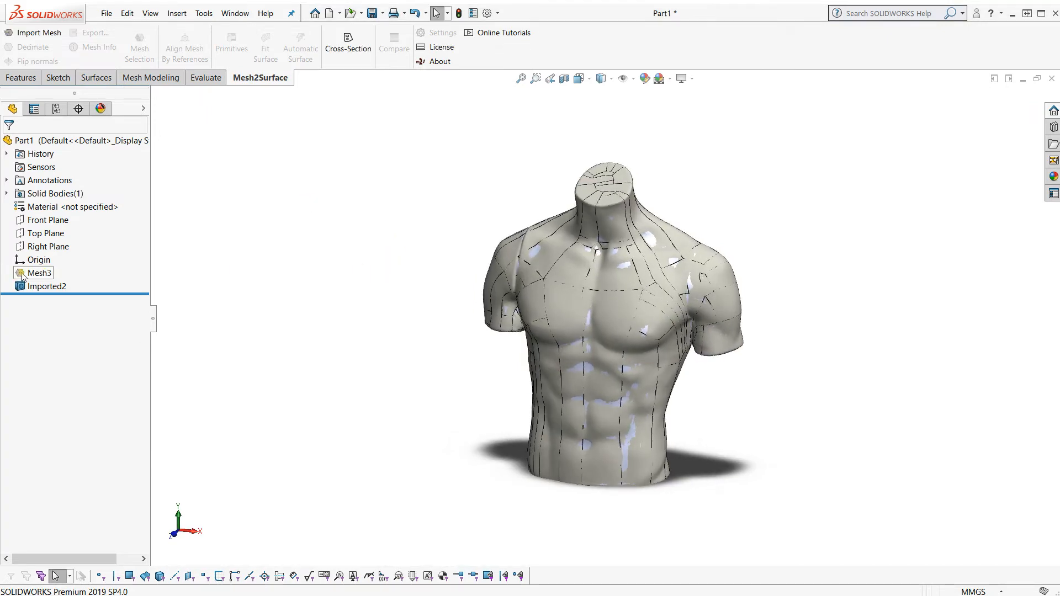
Hide the whole torso mesh and display the solid body shaded without edges.
left_click(39, 273)
left_click(33, 263)
left_click(601, 78)
left_click(603, 109)
mouse_move(568, 401)
middle_mouse_down()
mouse_move(559, 476)
mouse_move(566, 395)
middle_mouse_up()
Section the torso body parallel to the Top Plane and move the section upward to inspect its interior.
left_click(565, 79)
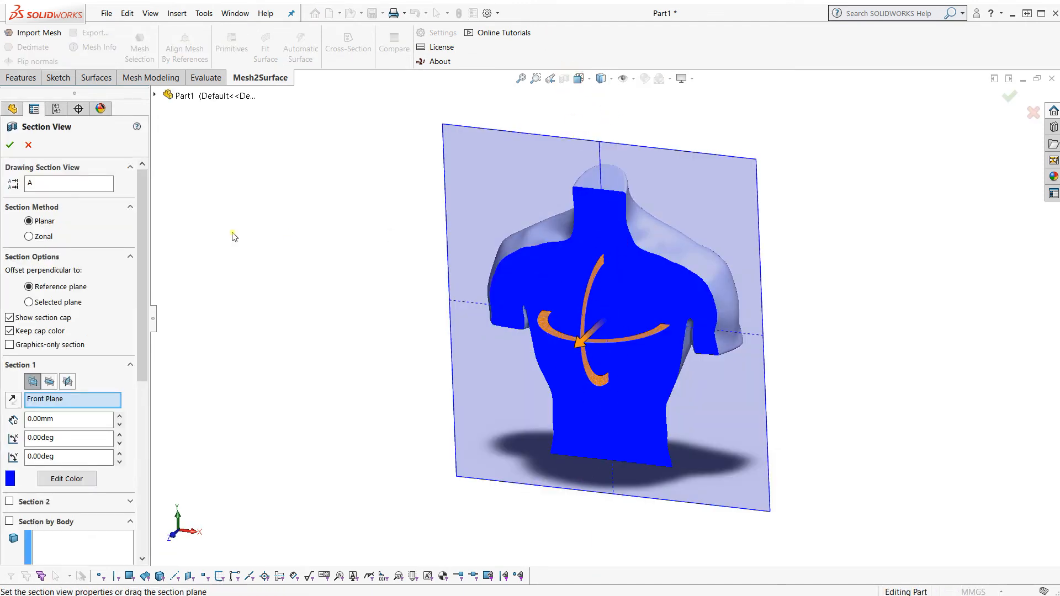
left_click(50, 381)
left_click_drag(614, 393, 585, 232)
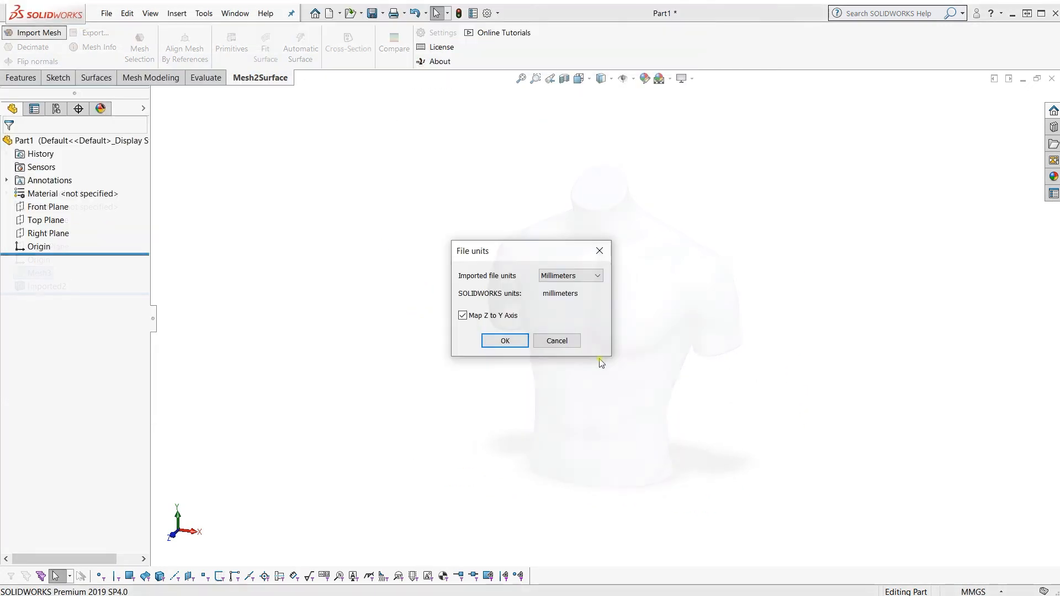
Import the dog mesh in millimeters with Z mapped to the Y axis and fit its front to the view.
left_click(502, 342)
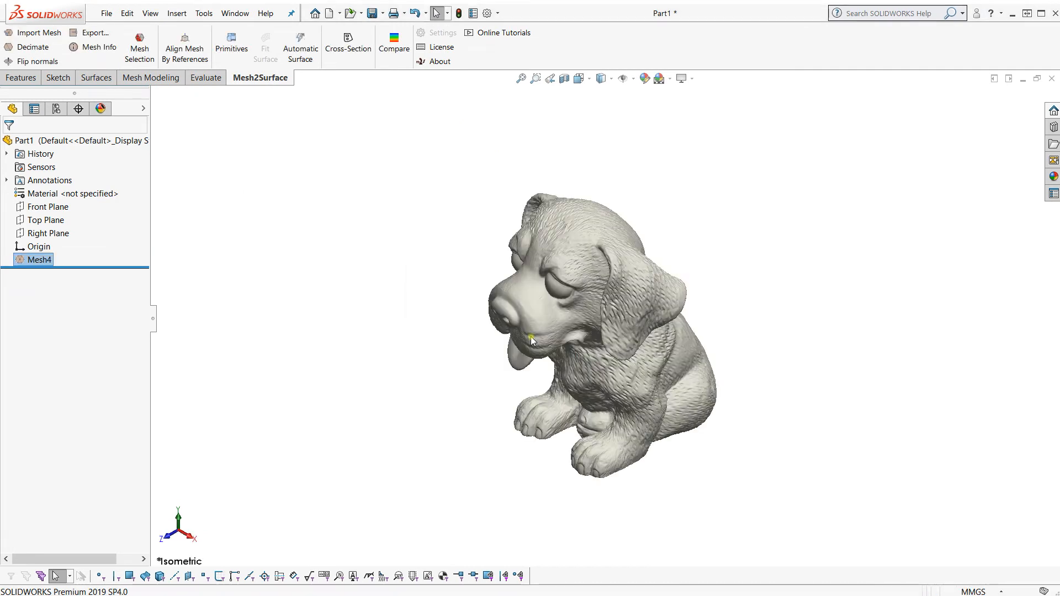
middle_click_drag(599, 330, 683, 296)
key("f")
Create an automatic surface from the dog mesh with Highest feature details and a Custom target of 10000 quads.
left_click(300, 45)
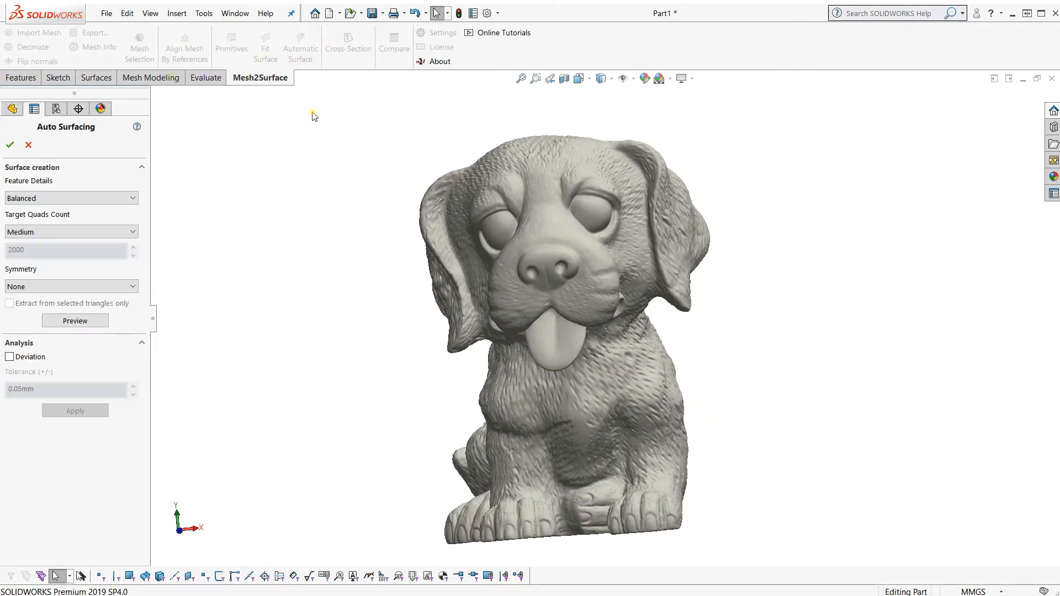
left_click(102, 199)
left_click(19, 239)
left_click(72, 232)
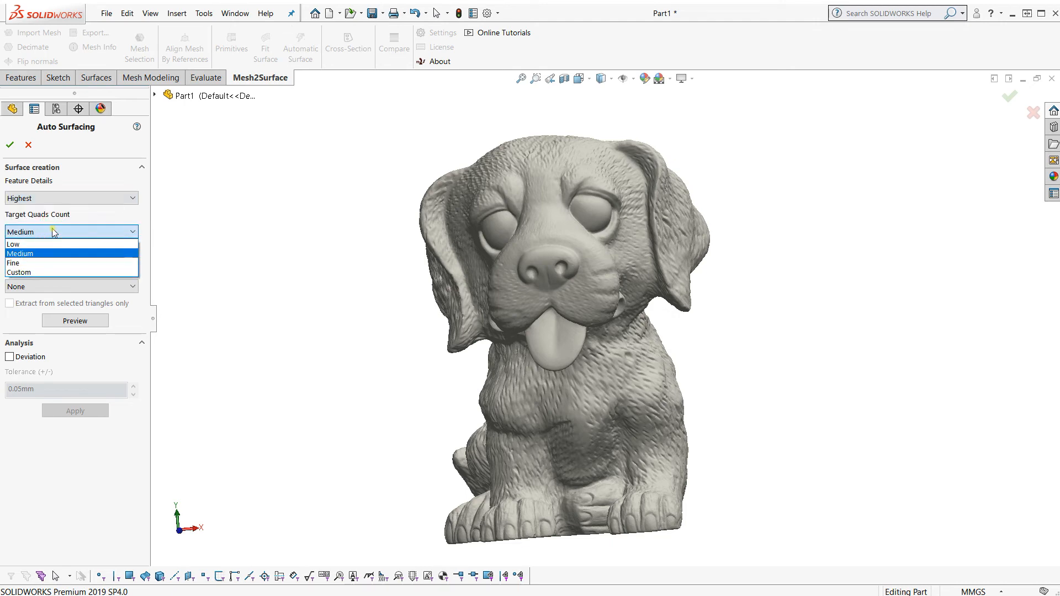
left_click(25, 272)
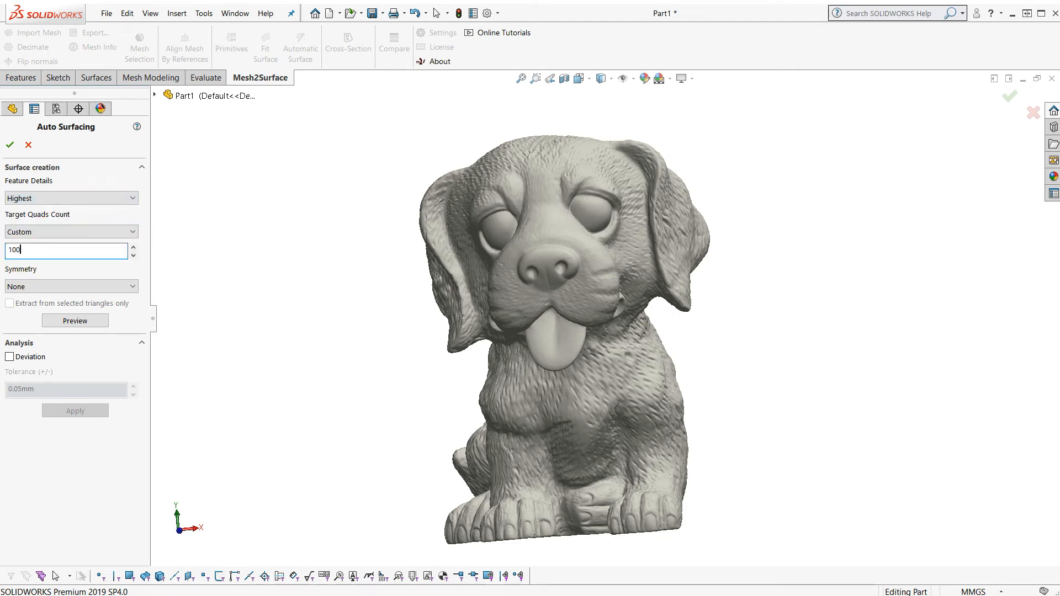
left_click(75, 323)
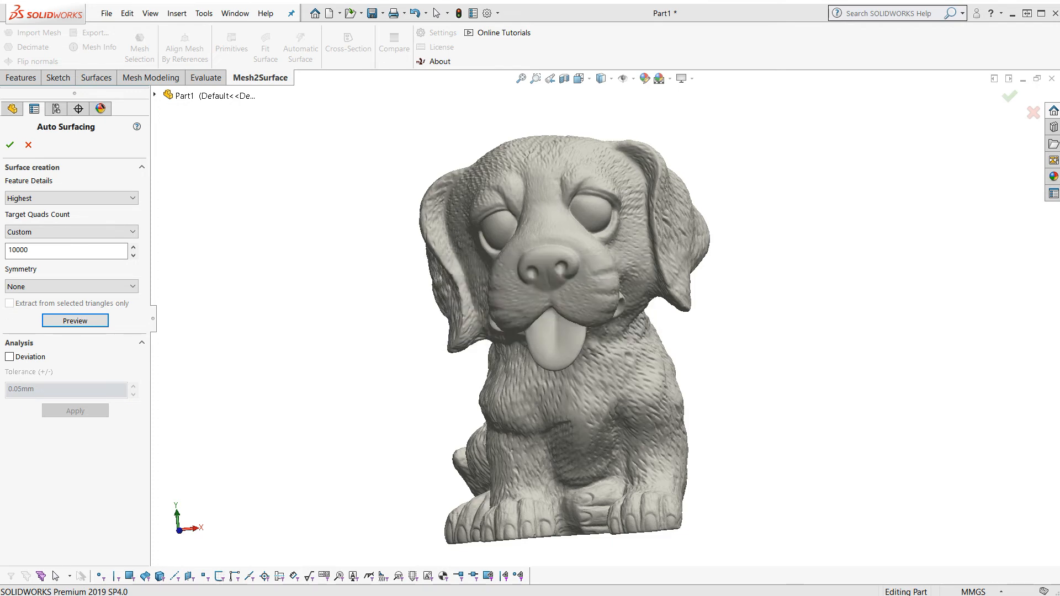
left_click(10, 144)
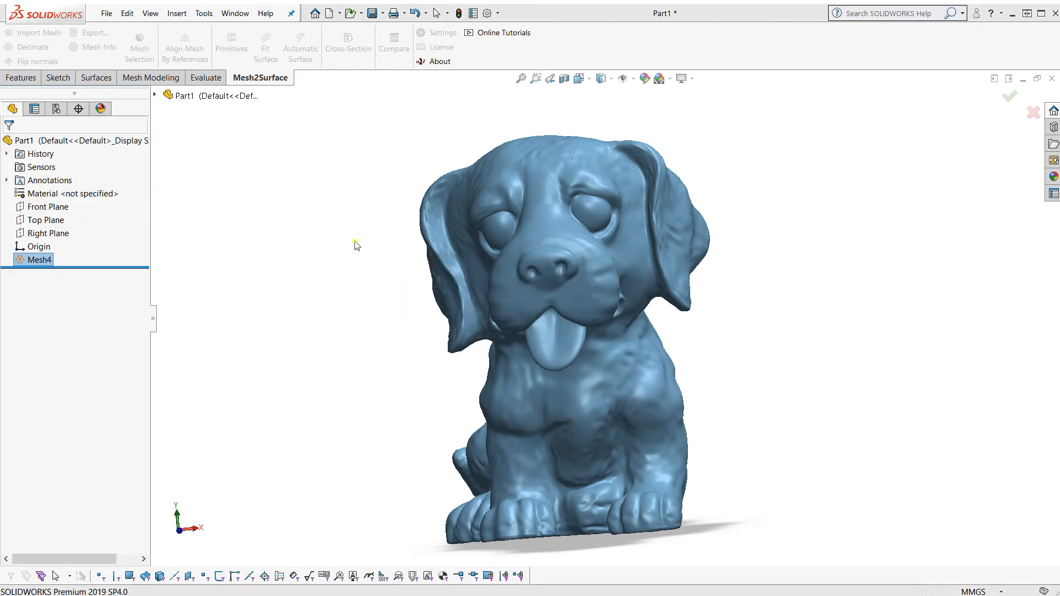
Hide the whole dog mesh and view the solid body on its own.
left_click(23, 273)
left_click(47, 256)
middle_click_drag(690, 442, 652, 458)
scroll(652, 458, "up", 3)
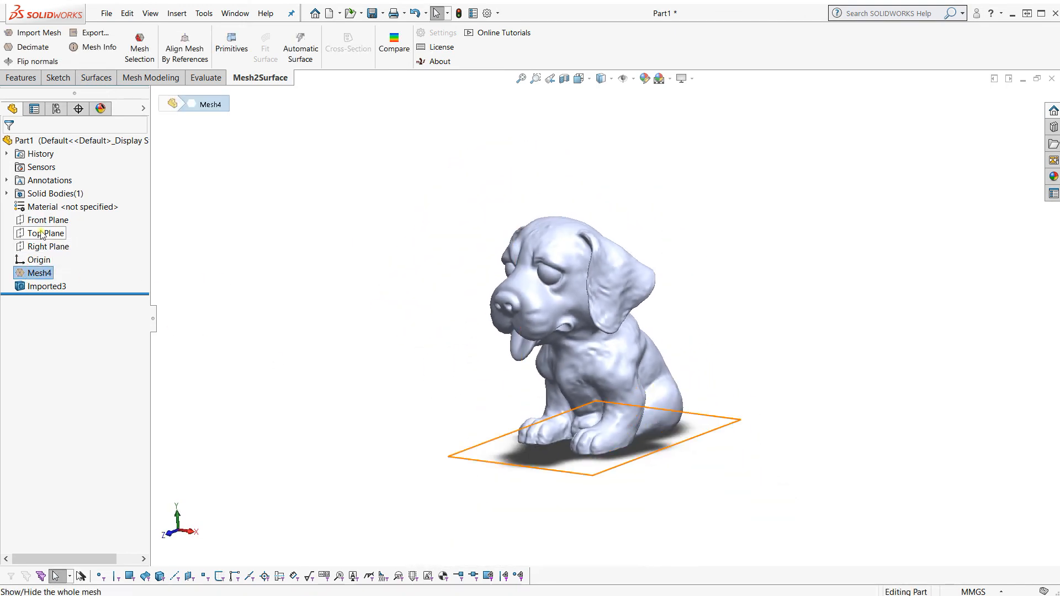
Sketch a corner rectangle on the Right Plane that encloses the whole side profile of the dog.
left_click(48, 247)
left_click(66, 227)
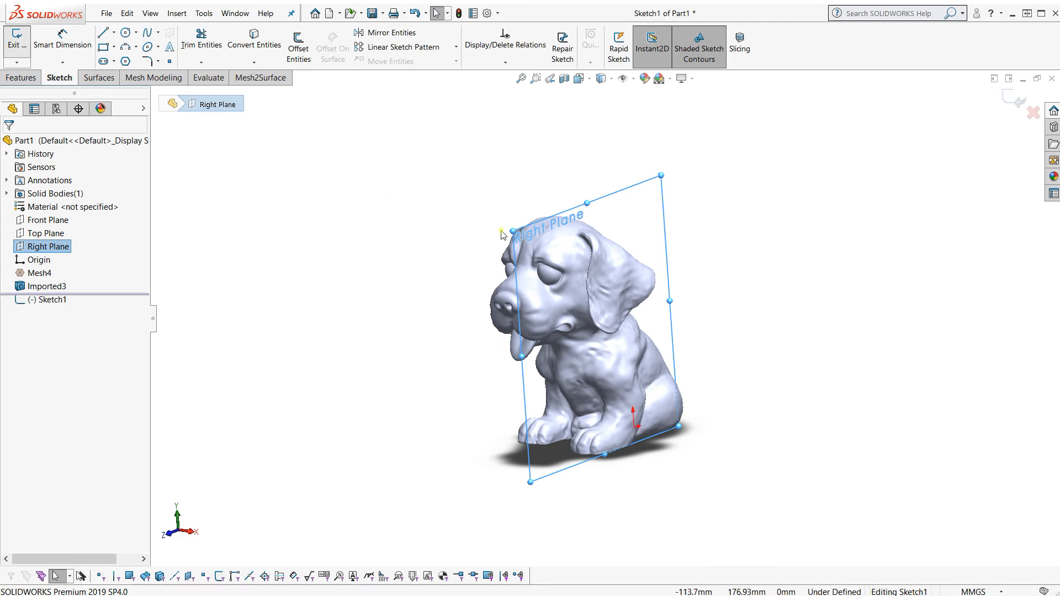
left_click(105, 46)
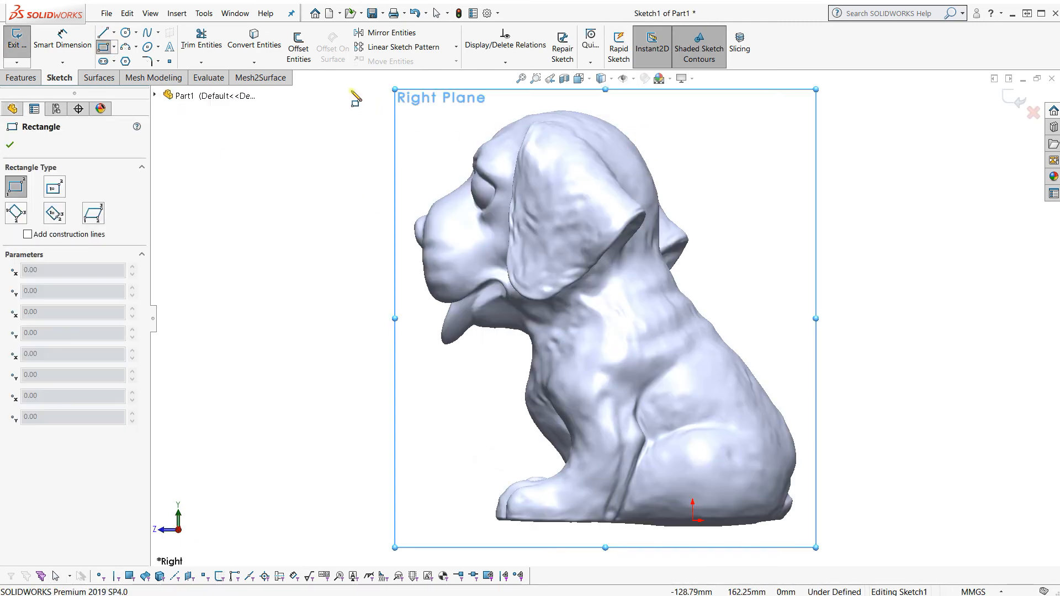
left_click(351, 90)
left_click(844, 543)
left_click(11, 146)
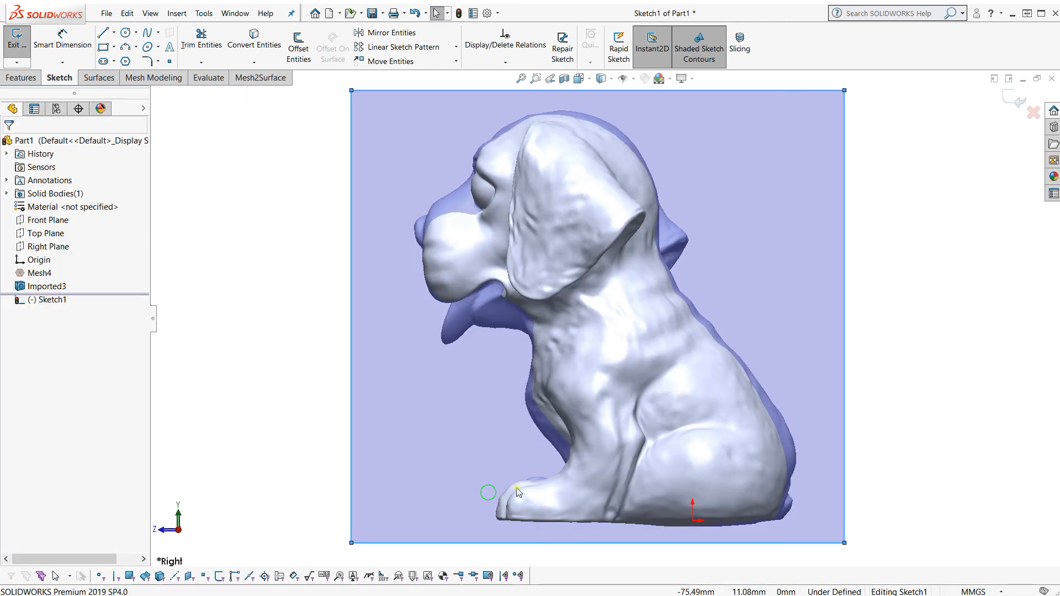
middle_click_drag(474, 497, 596, 519)
left_click(18, 45)
Extrude the rectangle as a blind 50 mm boss from the sketch plane over one half of the dog.
left_click(21, 79)
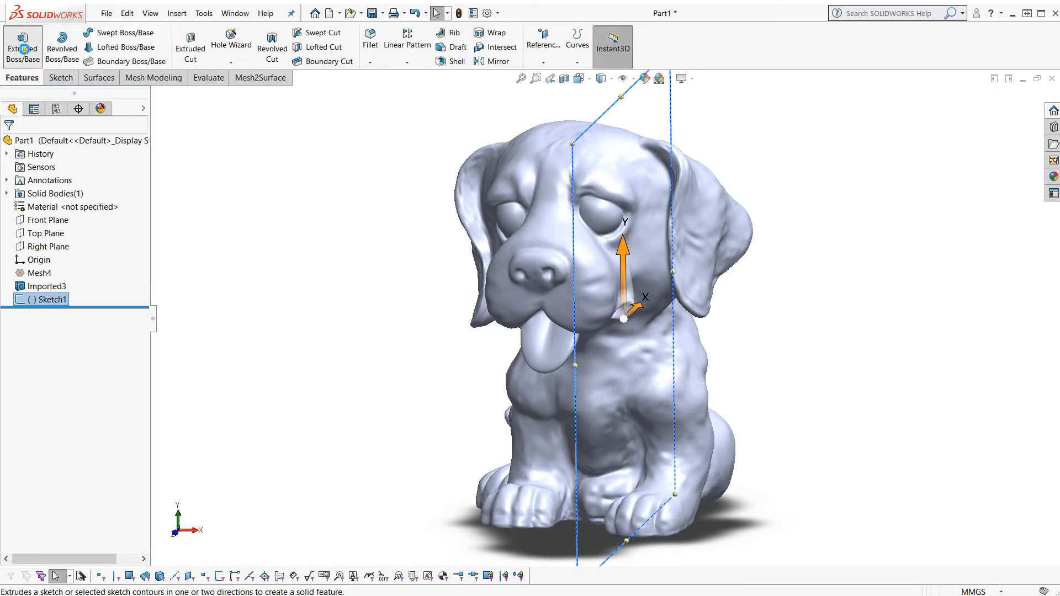
left_click(22, 49)
mouse_move(662, 320)
left_mouse_down()
mouse_move(687, 321)
mouse_move(794, 390)
left_mouse_up()
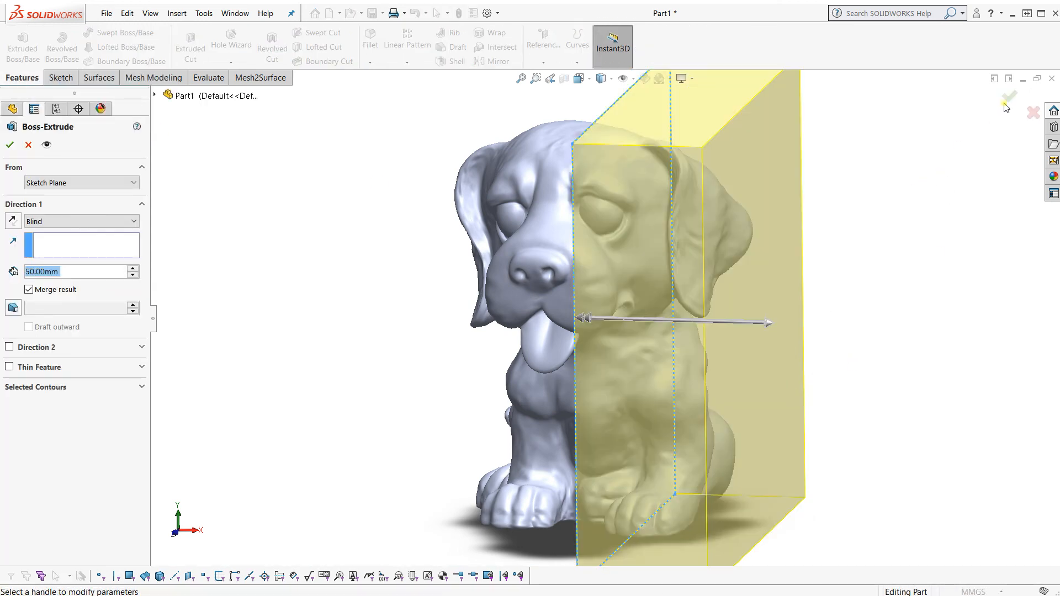
Edit the block's extrusion to turn off Merge result so it stays a separate body from the dog.
right_click(51, 300)
left_click(60, 267)
left_click(48, 290)
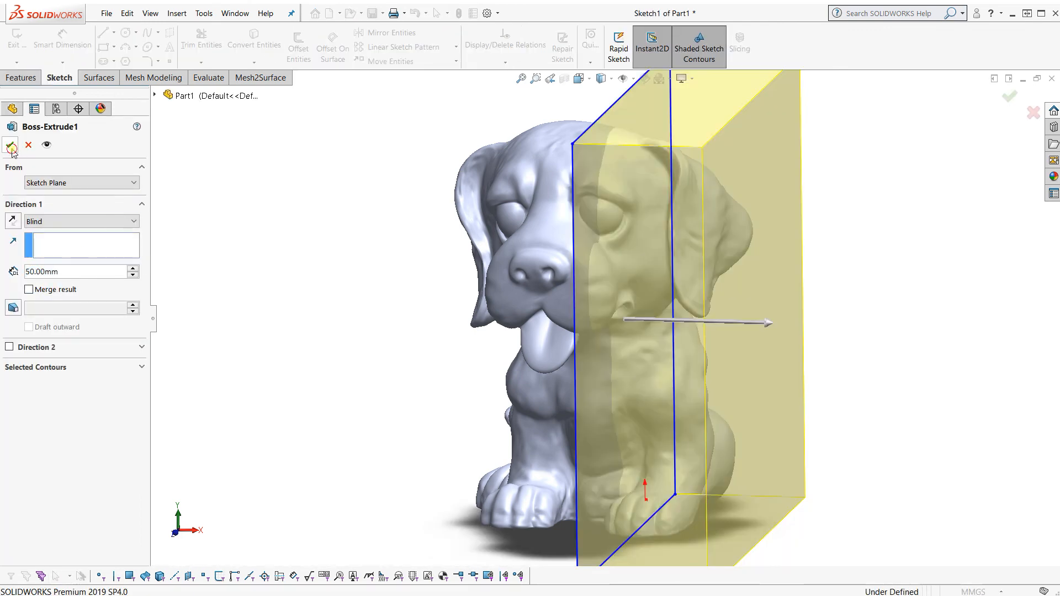
left_click(12, 145)
middle_click_drag(395, 449, 431, 269)
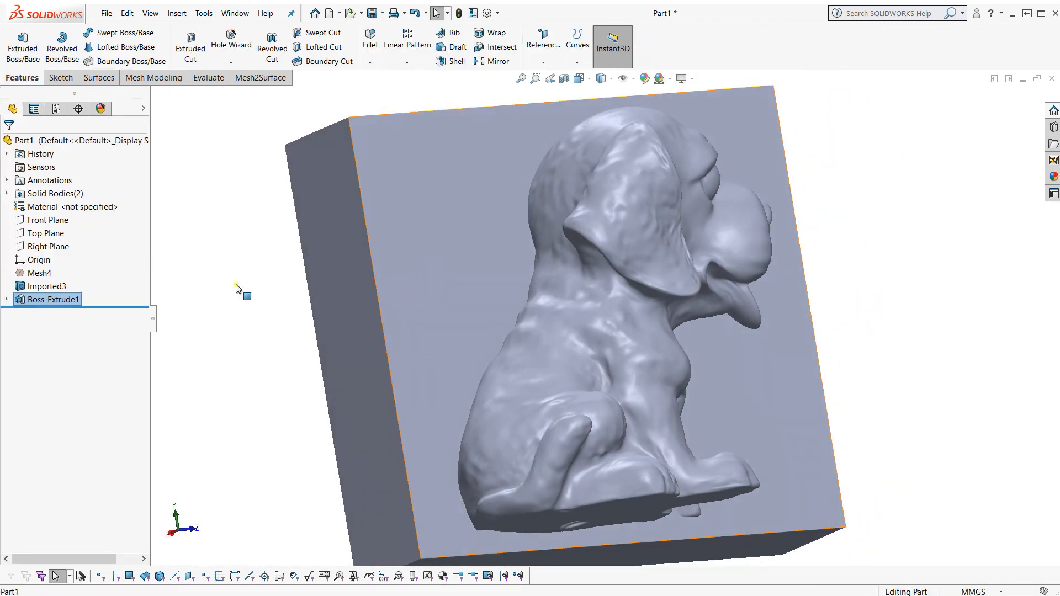
Combine the bodies by subtracting the dog from the extruded block, leaving a mould cavity.
left_click(596, 322, "ctrl")
left_click(177, 14)
mouse_move(221, 58)
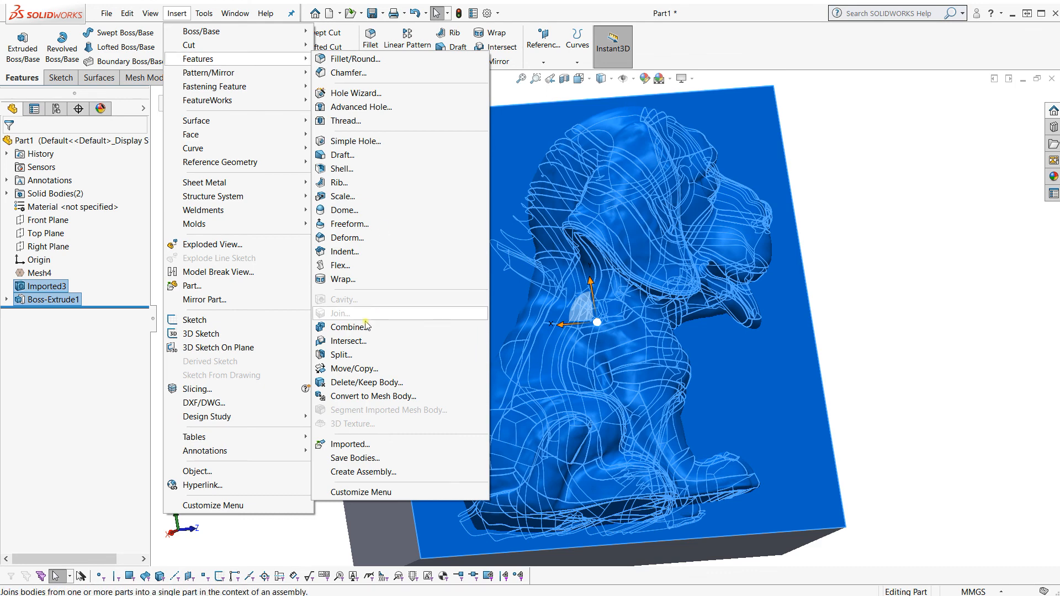
left_click(365, 326)
left_click(406, 185)
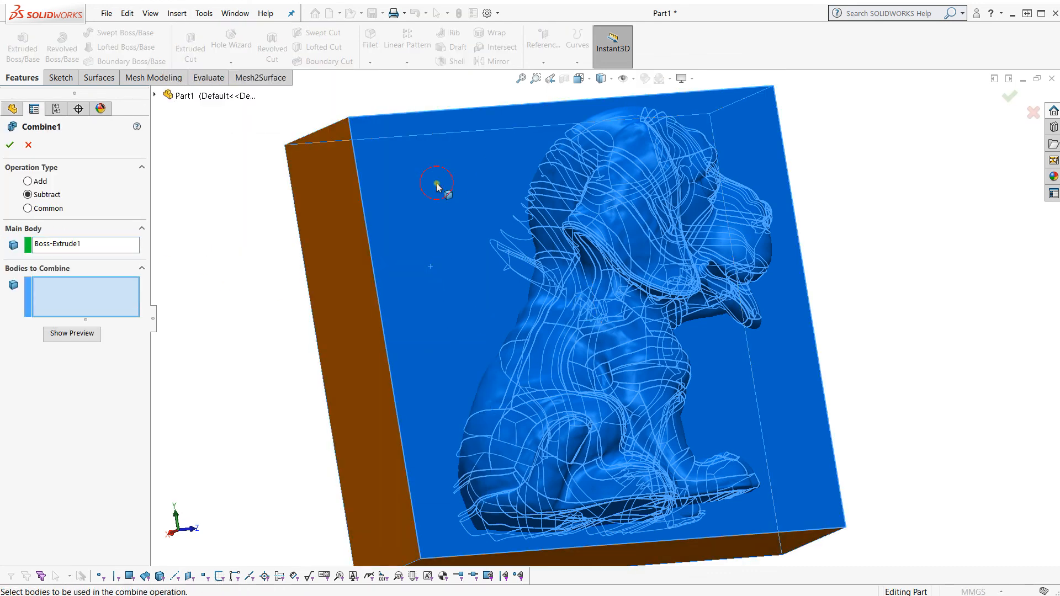
left_click(596, 280)
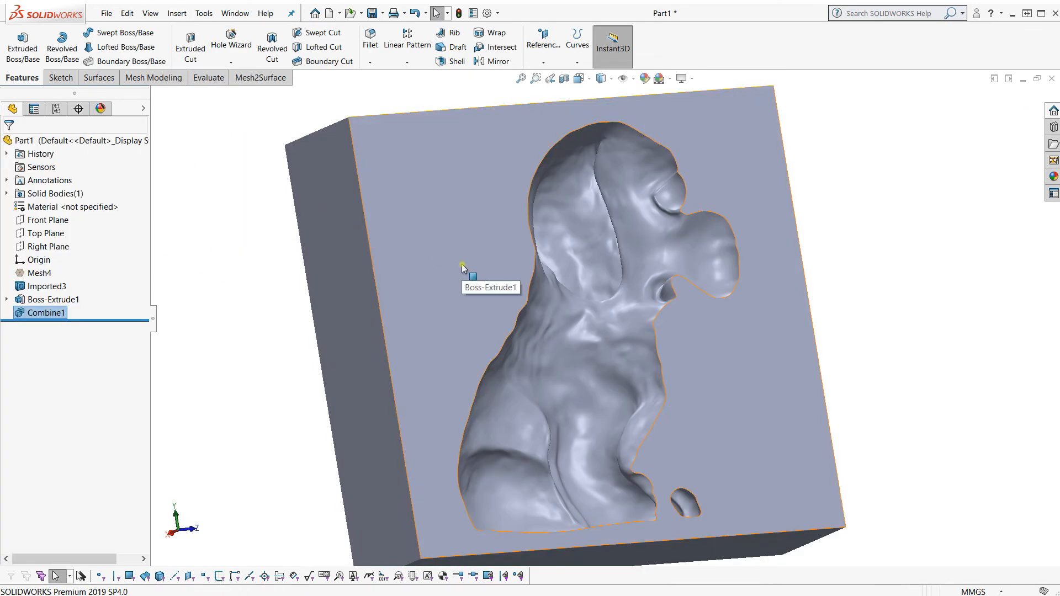
mouse_move(473, 273)
middle_mouse_down()
mouse_move(414, 244)
mouse_move(482, 286)
mouse_move(374, 302)
middle_mouse_up()
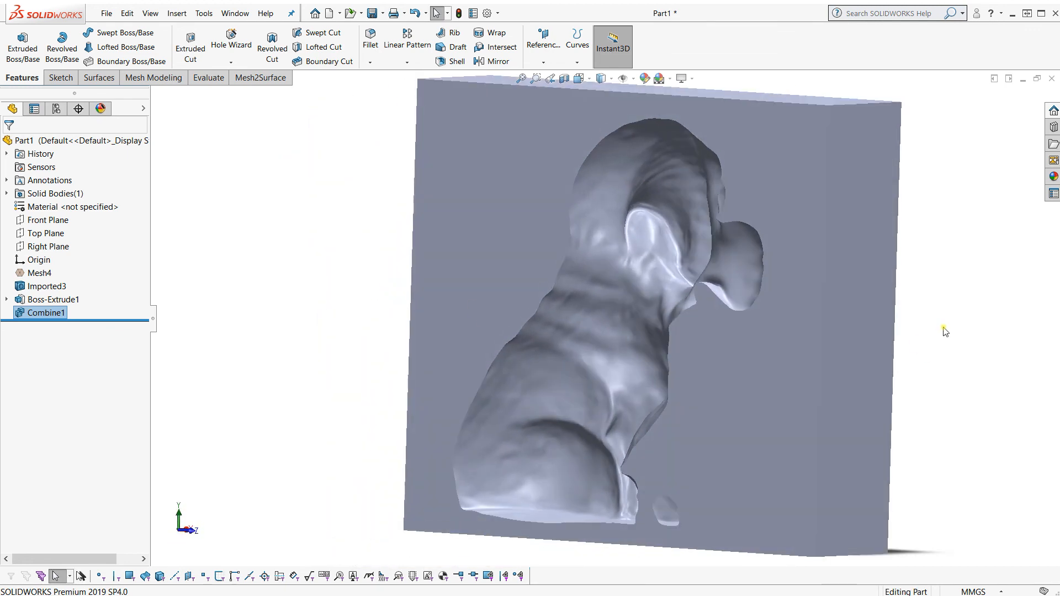